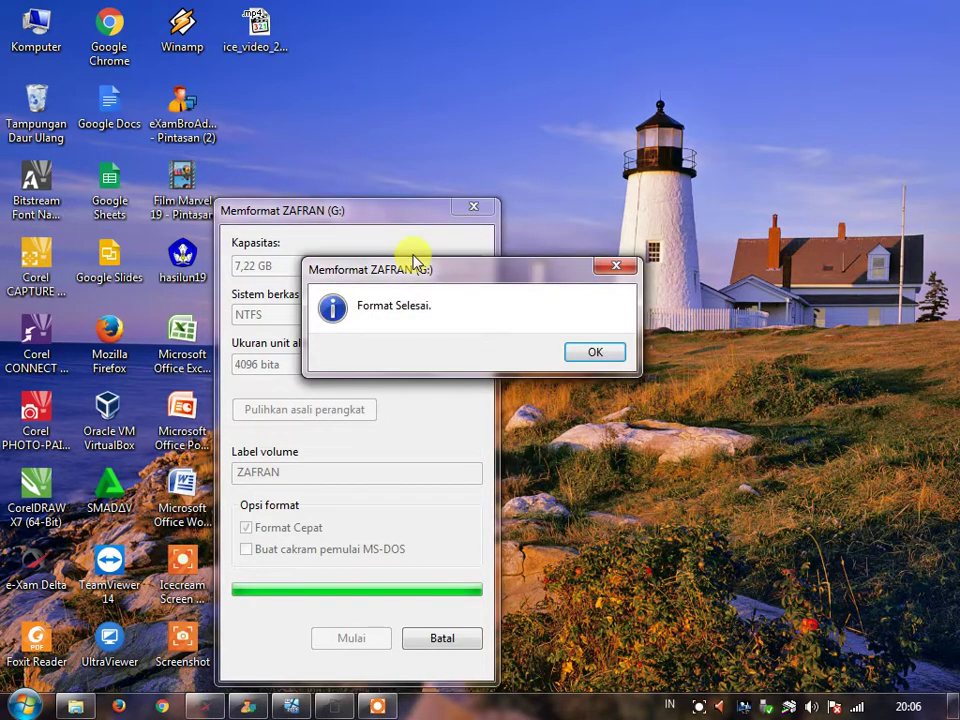
Dismiss the format completion notice, close the format dialog, and open removable drive G: in the file explorer.
click(614, 352)
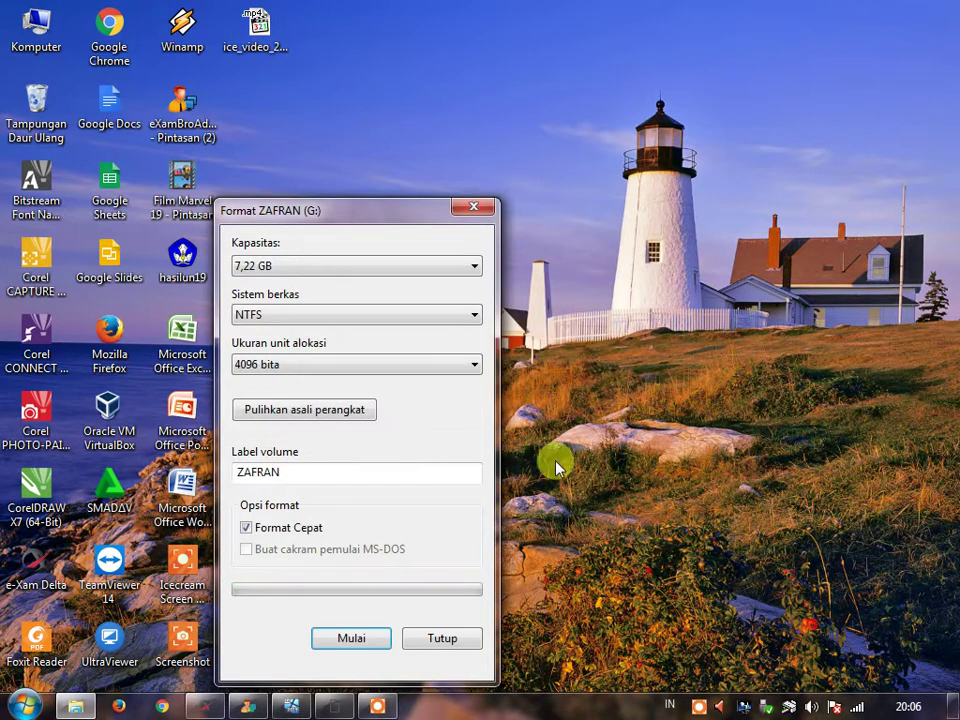
click(466, 642)
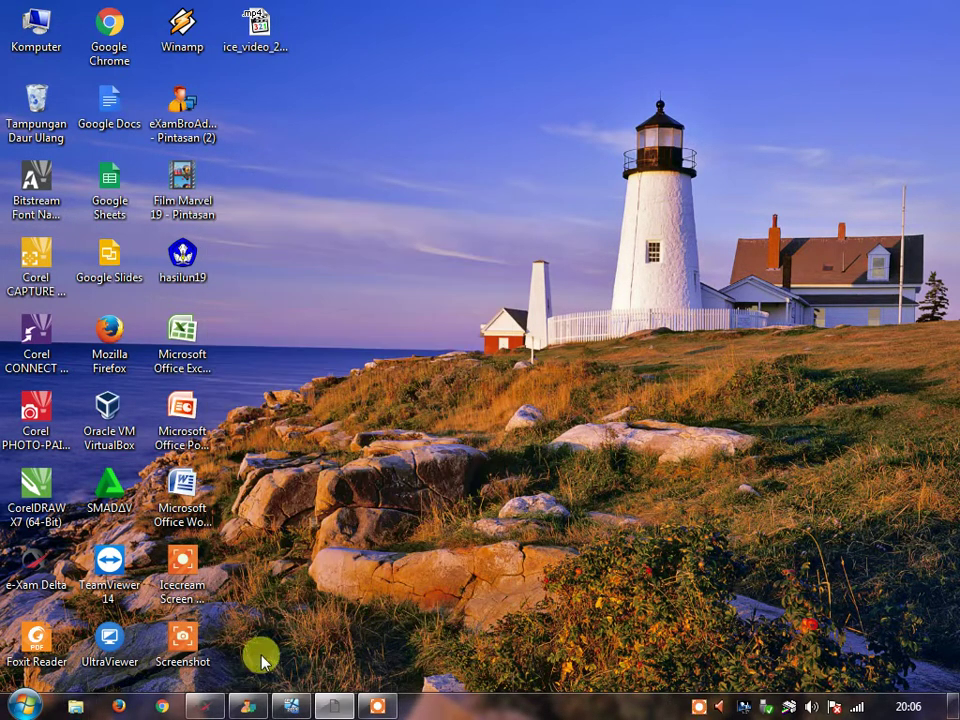
click(80, 698)
click(188, 556)
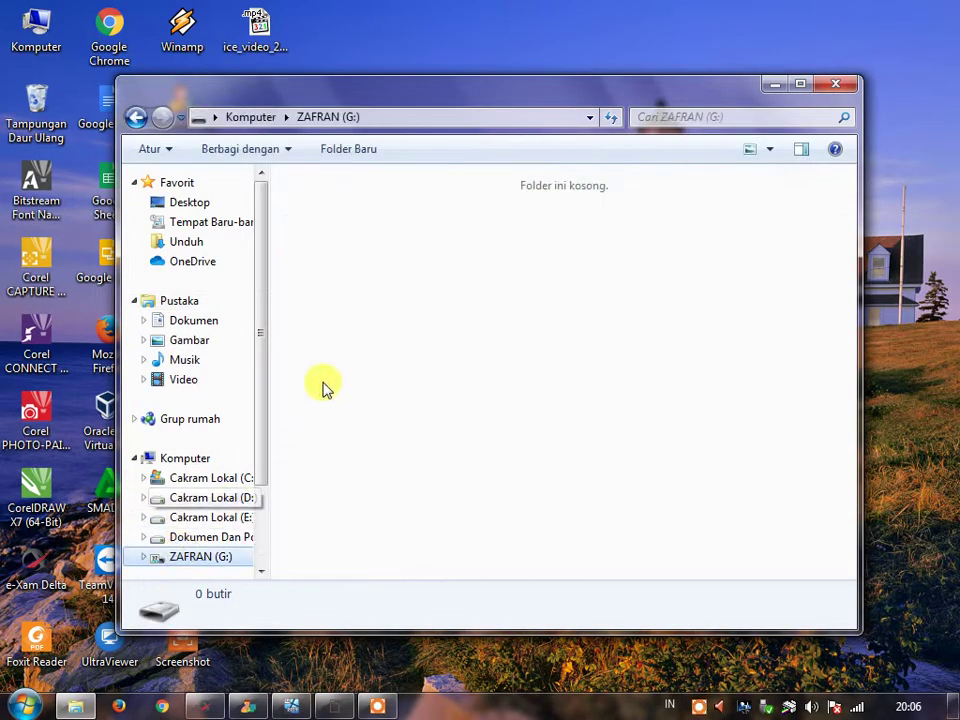
Create a folder named Transfer Respon in the root of drive G: and check its contents.
right_click(388, 284)
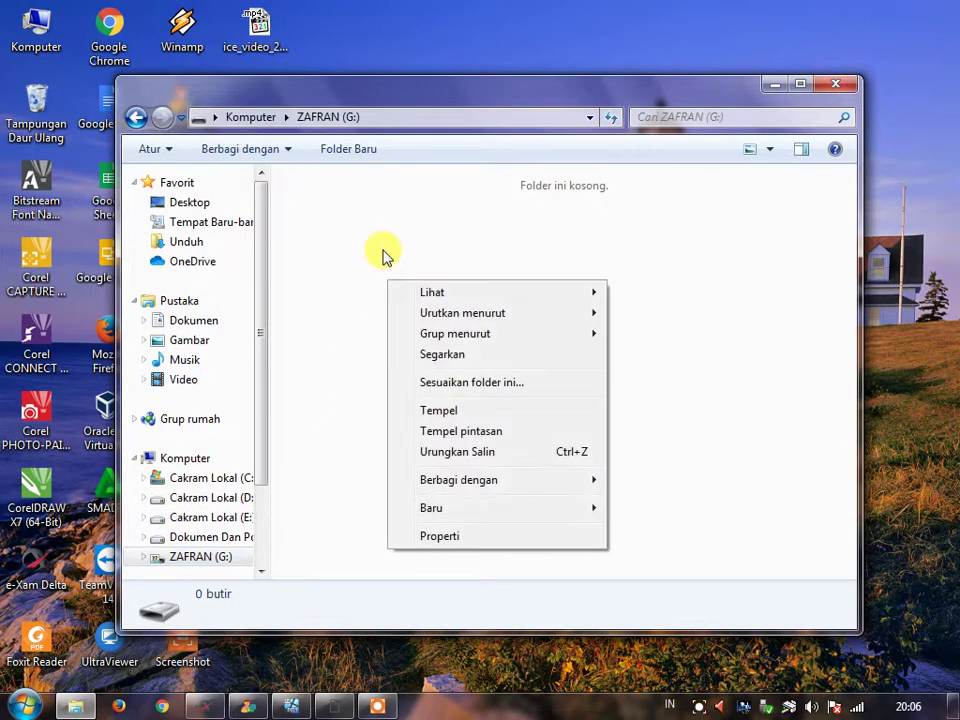
click(360, 150)
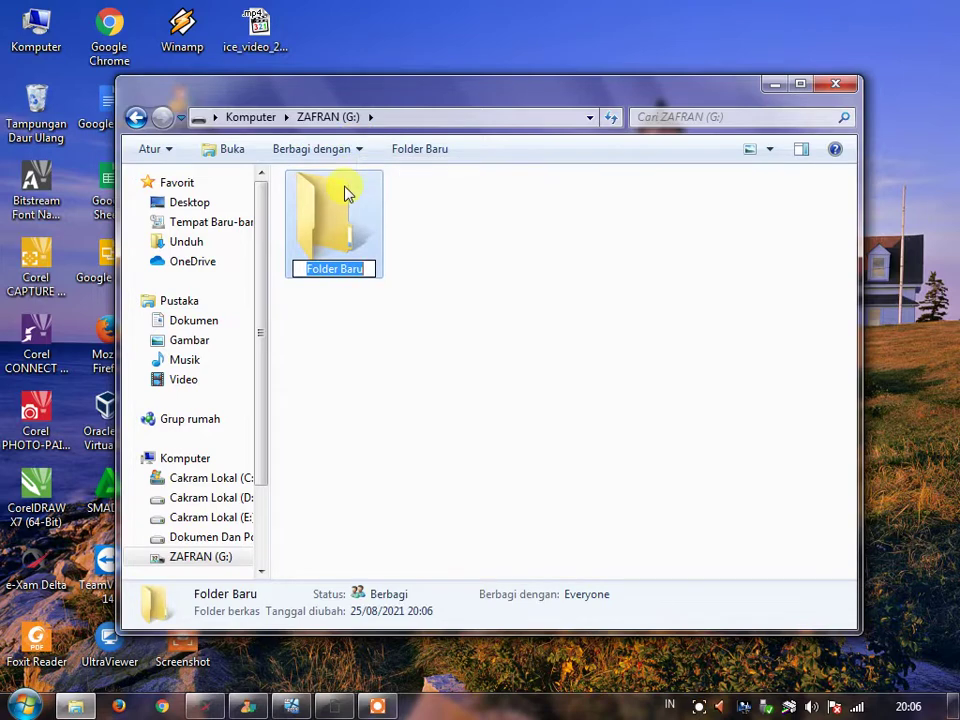
text(tr)
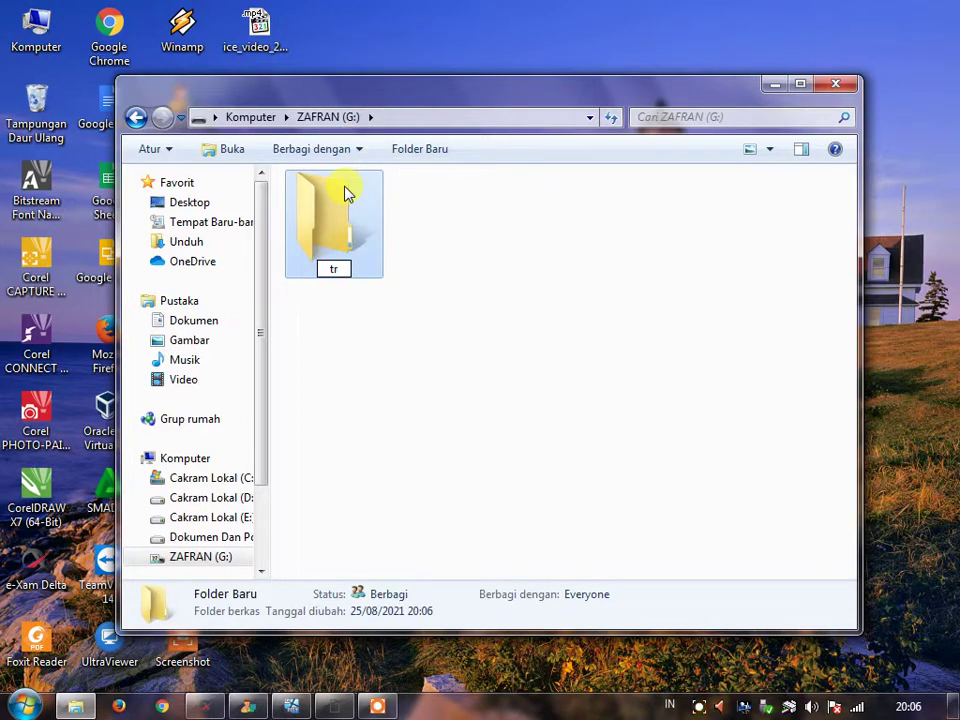
key(BackSpace)
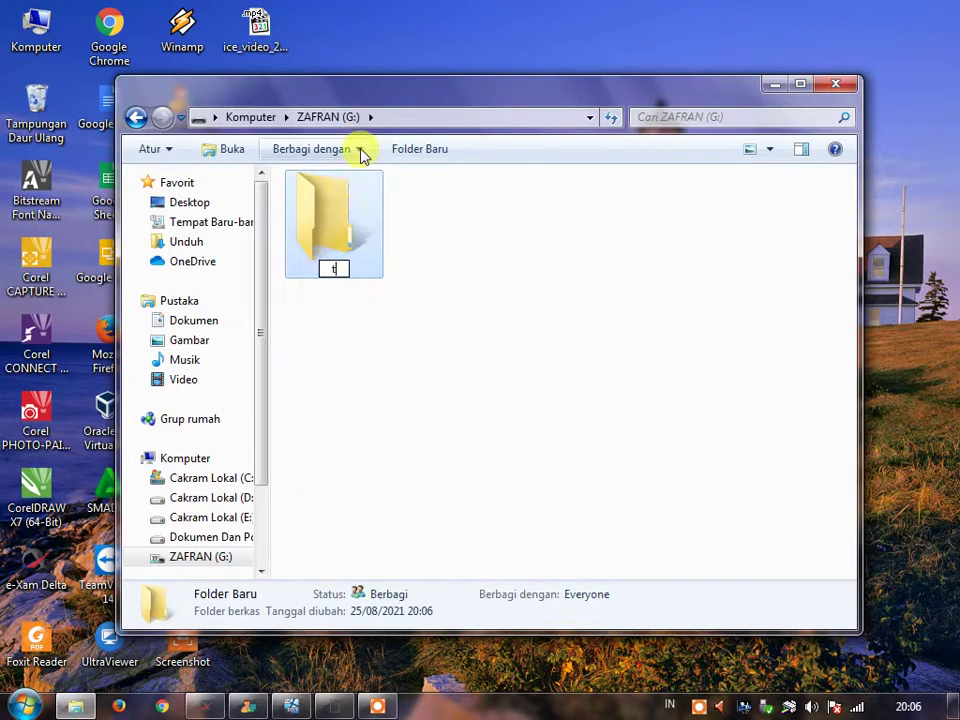
text(tra)
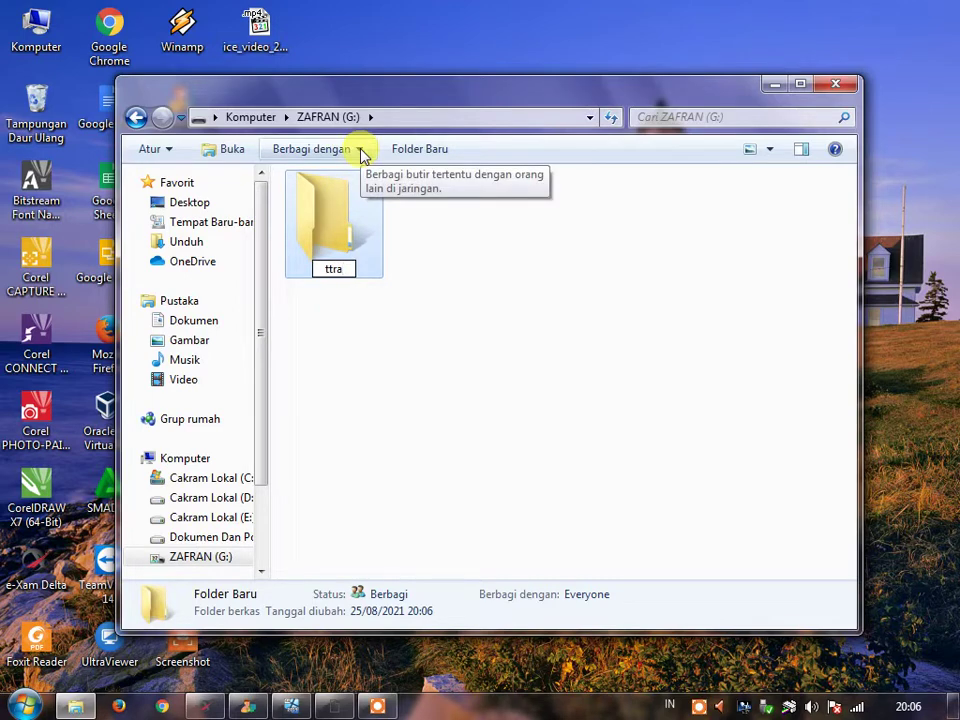
key(BackSpace)
key(BackSpace)
key(BackSpace)
key(BackSpace)
text(Tra)
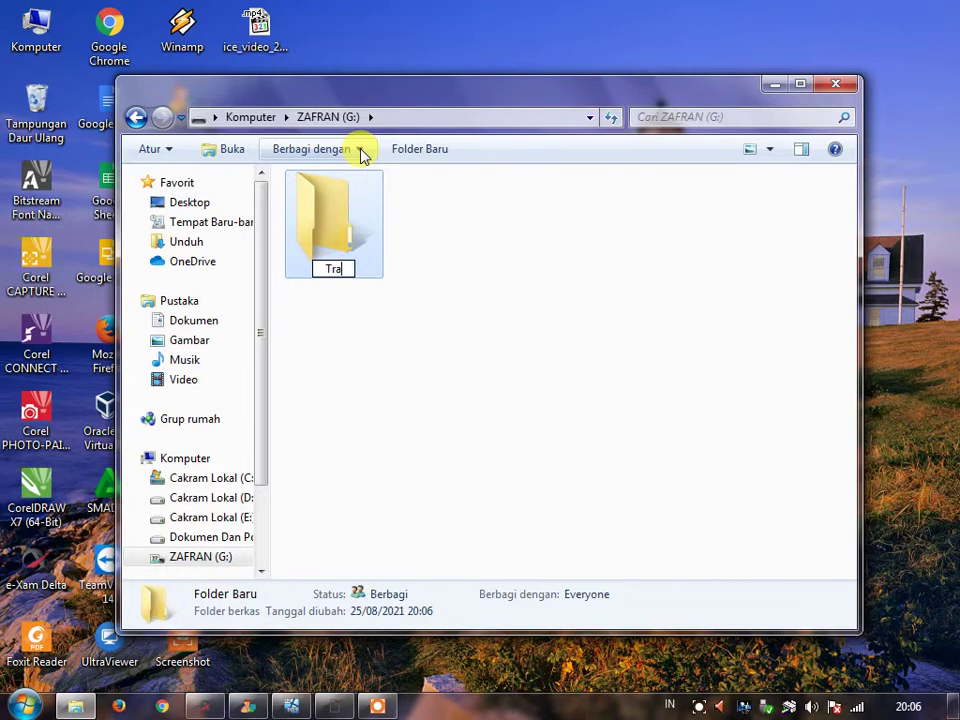
text(nsfer )
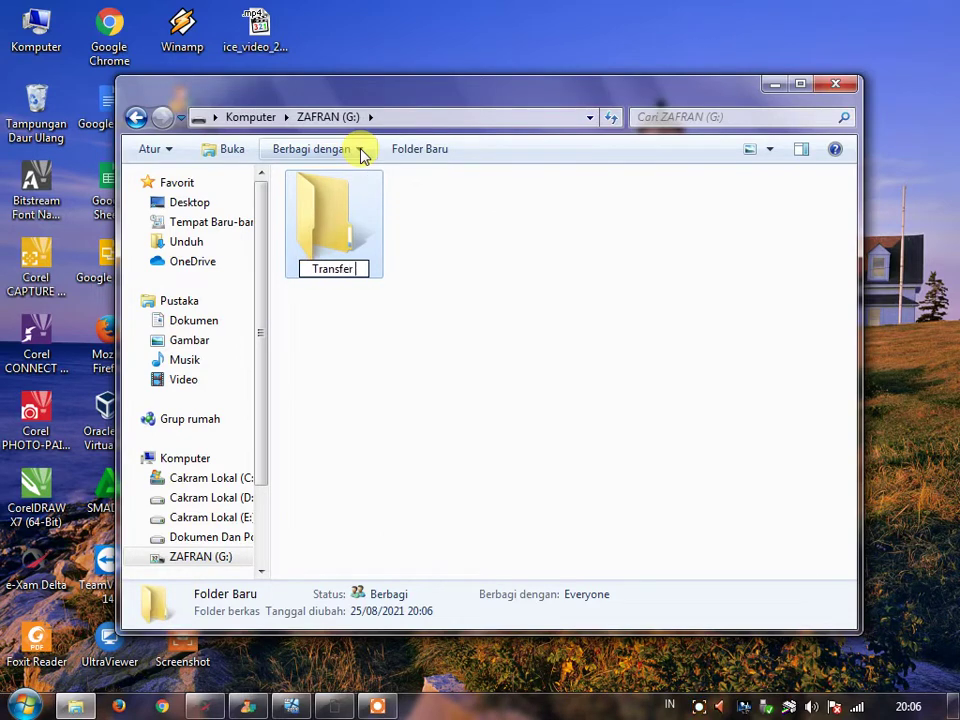
text(Respon)
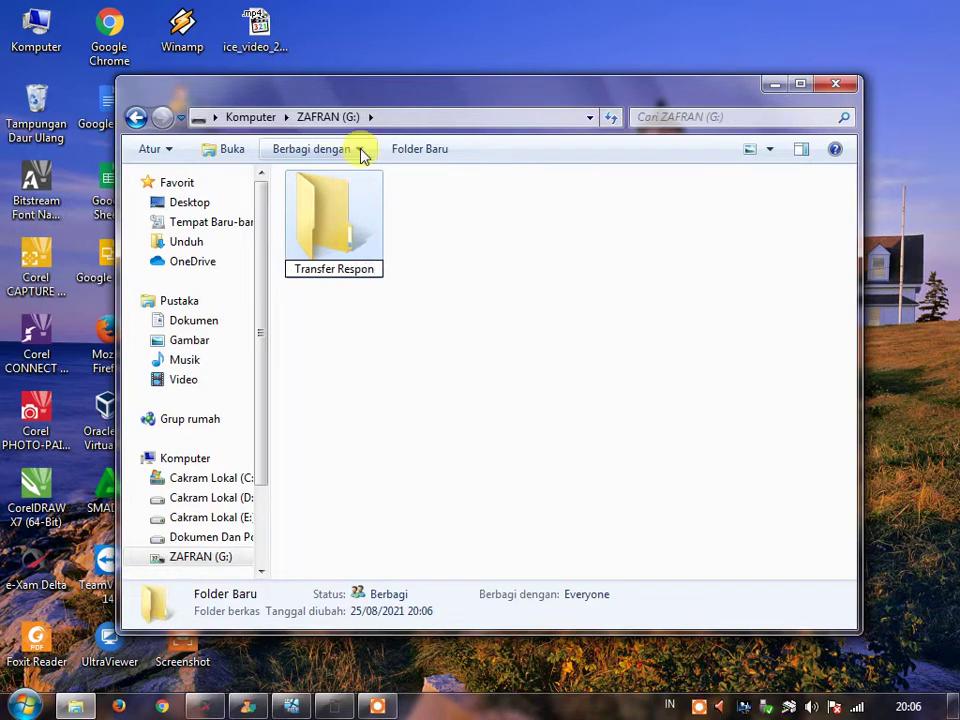
key(Return)
double_click(358, 214)
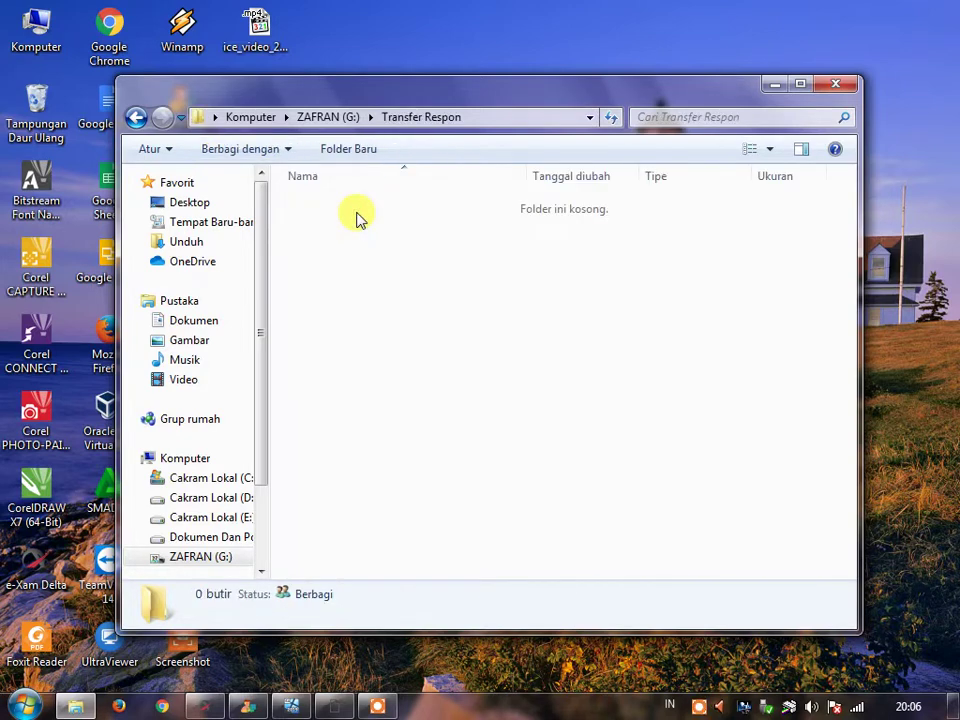
click(136, 117)
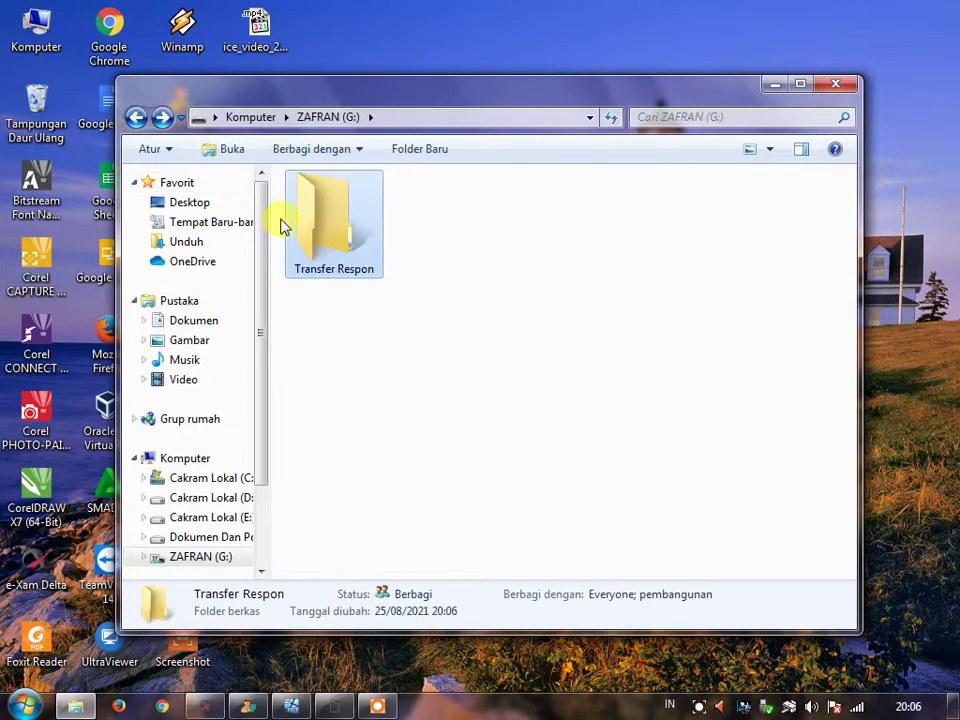
Share the Transfer Respon folder on the network with the listed accounts, including Everyone with Baca/Tulis permission, and close its properties.
right_click(300, 231)
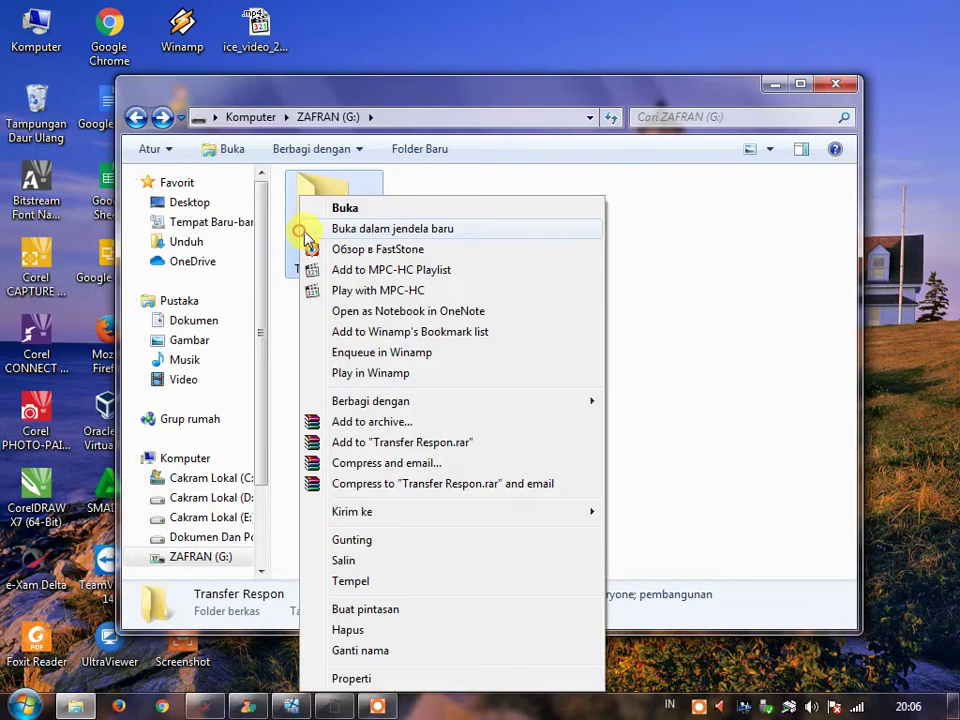
click(352, 678)
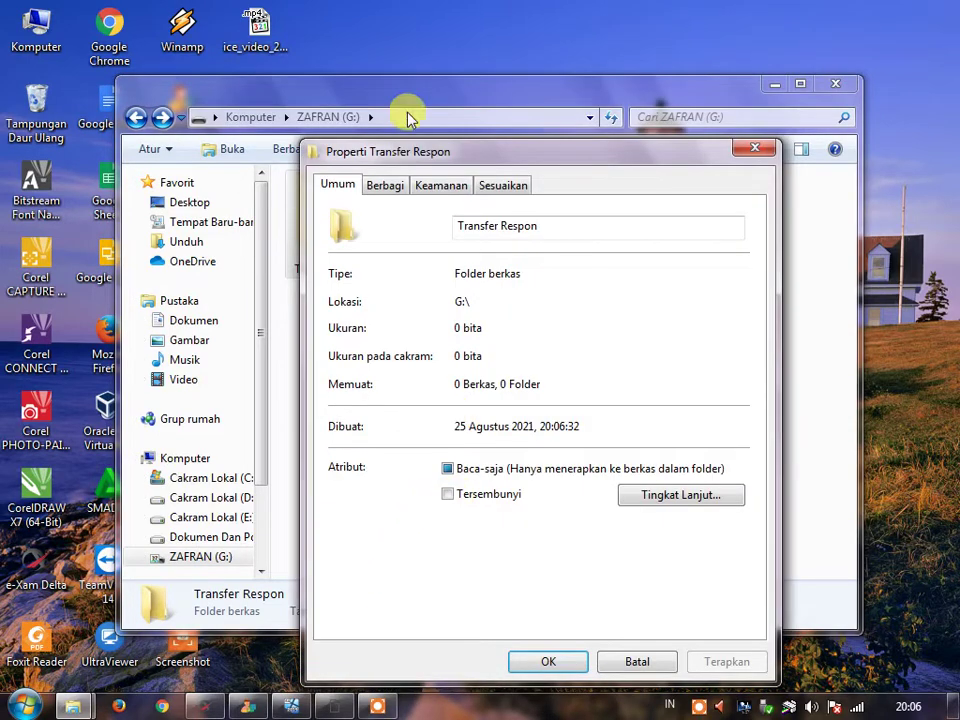
click(386, 188)
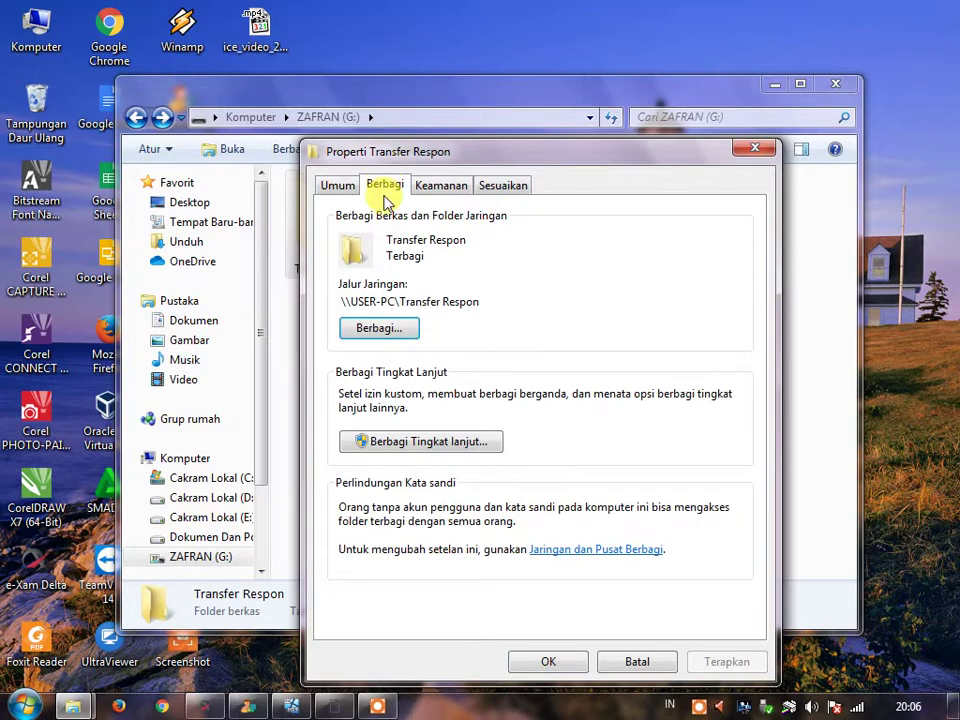
click(372, 329)
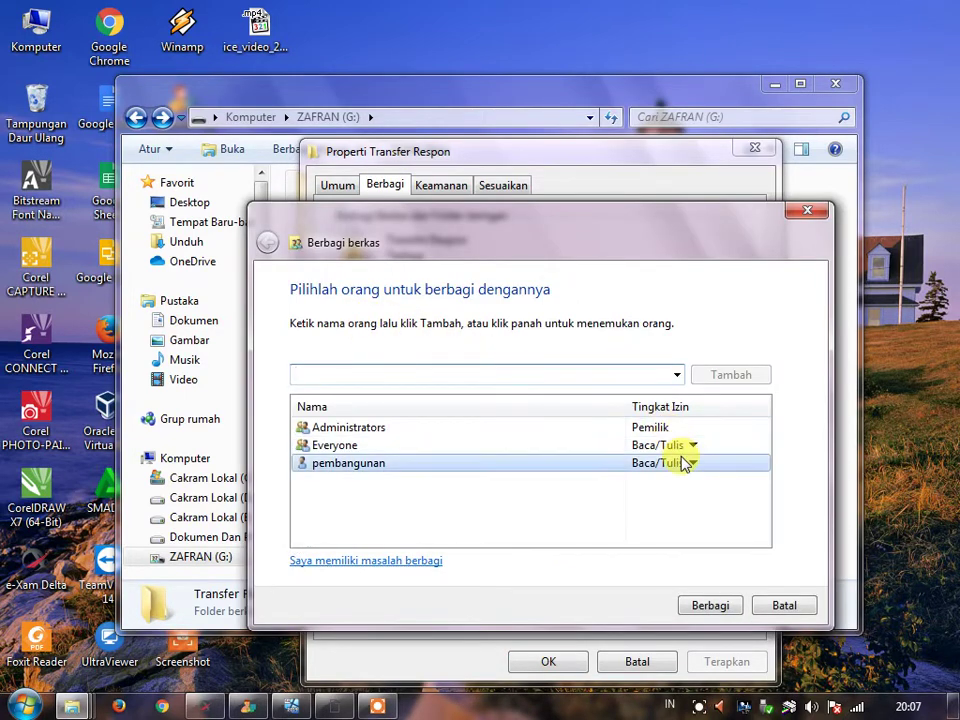
click(718, 605)
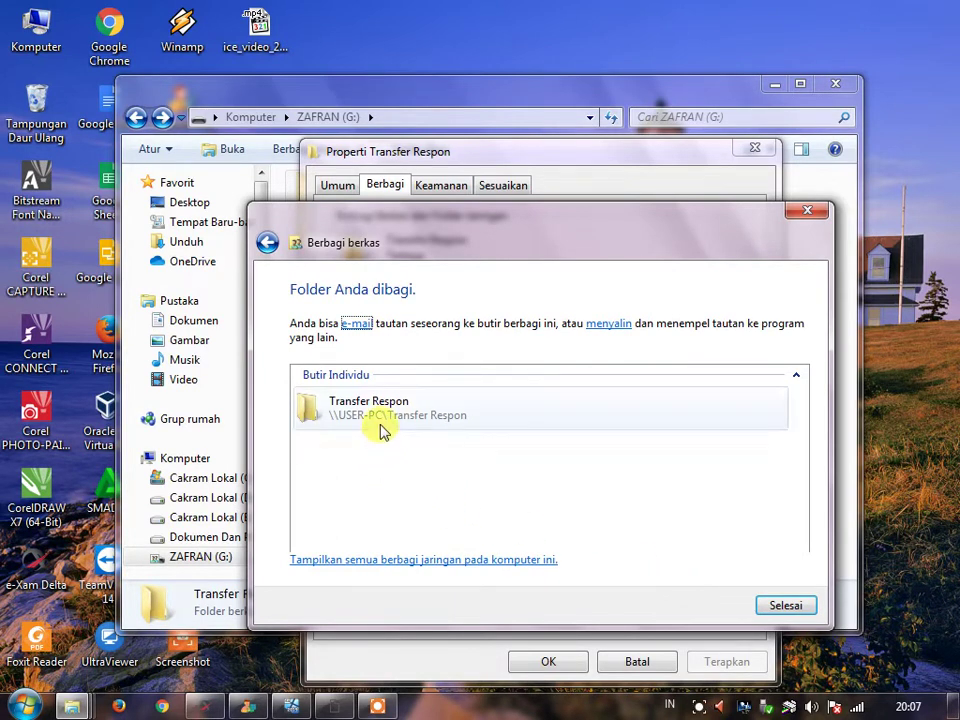
click(786, 606)
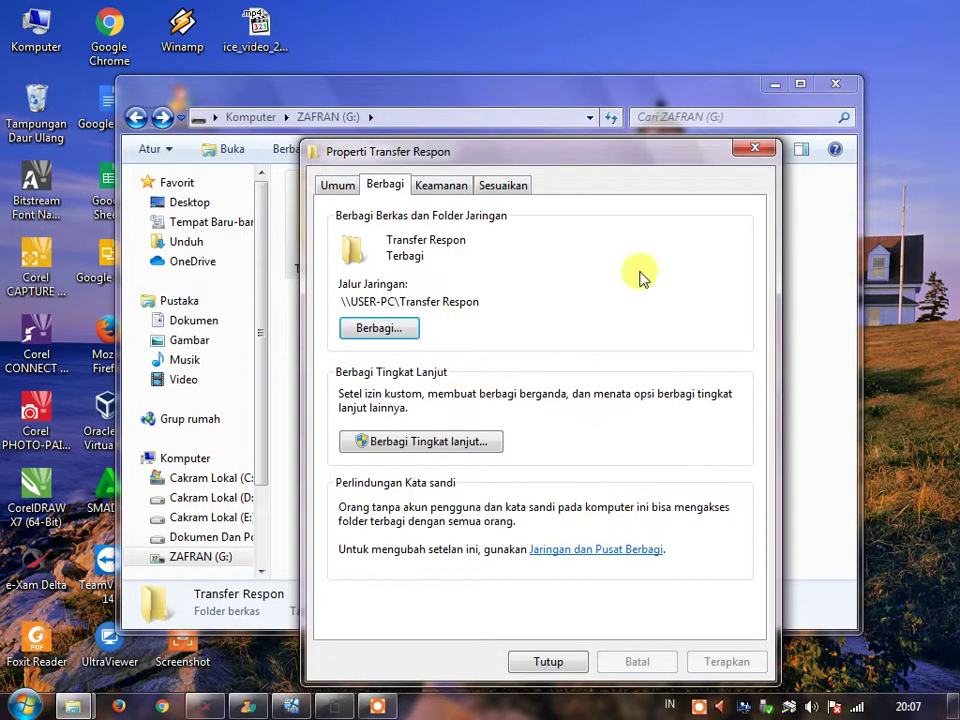
click(755, 148)
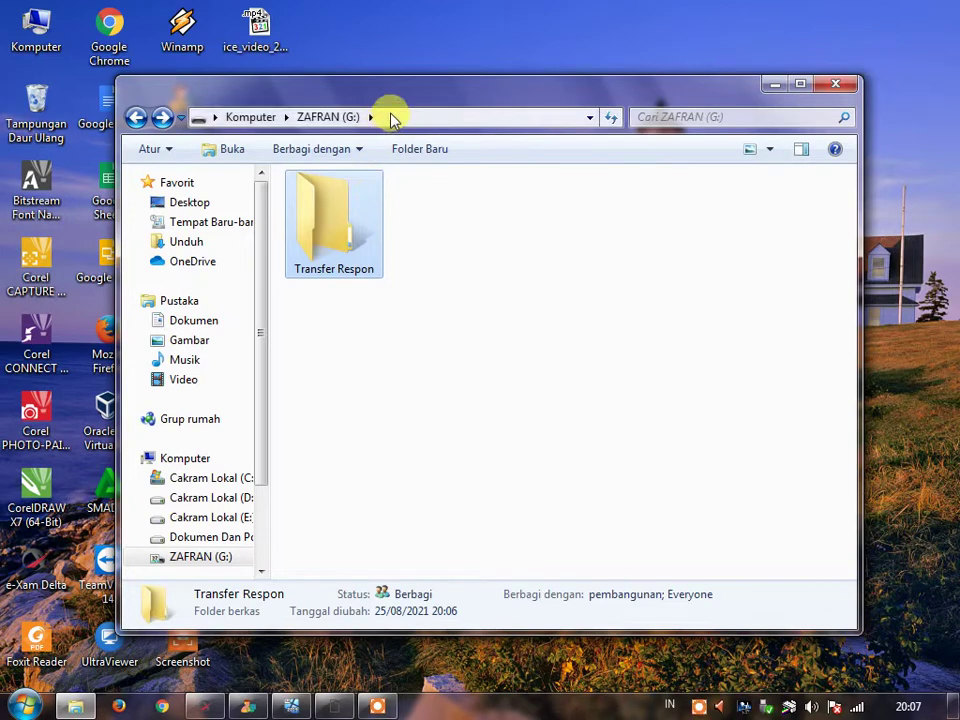
Browse to the network computer \\192.168.0.199 and open its Transfer Respon shared folder.
click(174, 460)
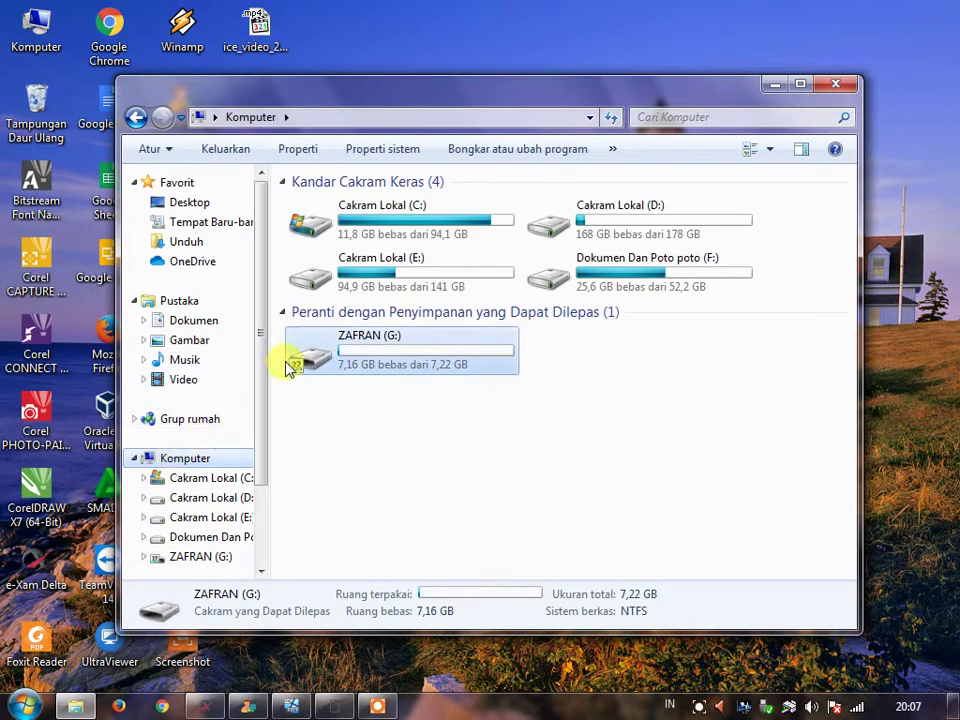
click(323, 117)
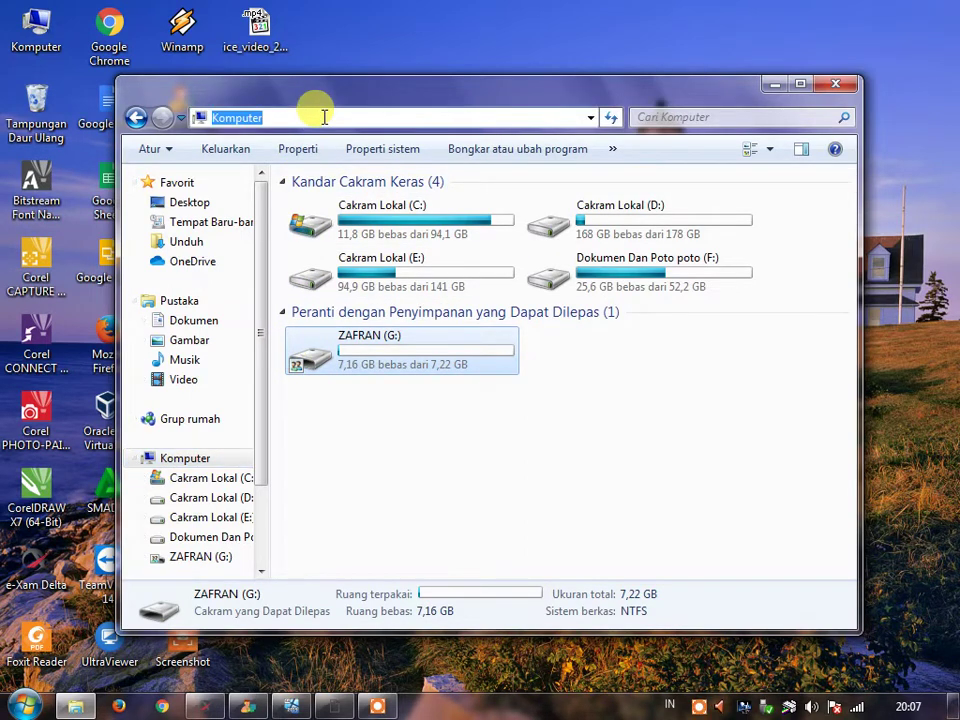
text(\)
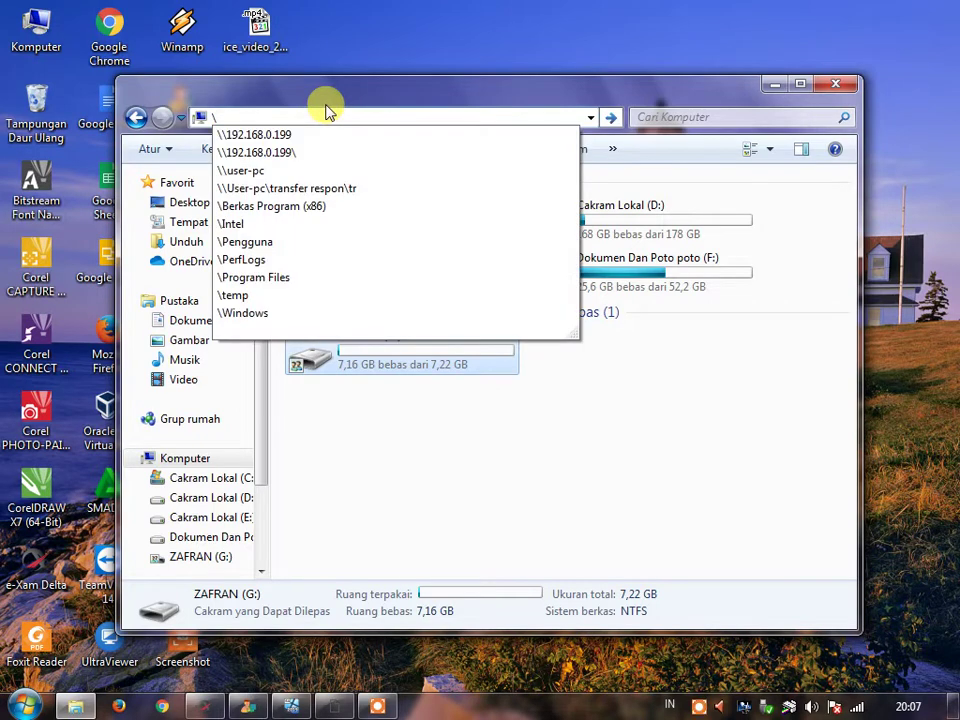
text(\)
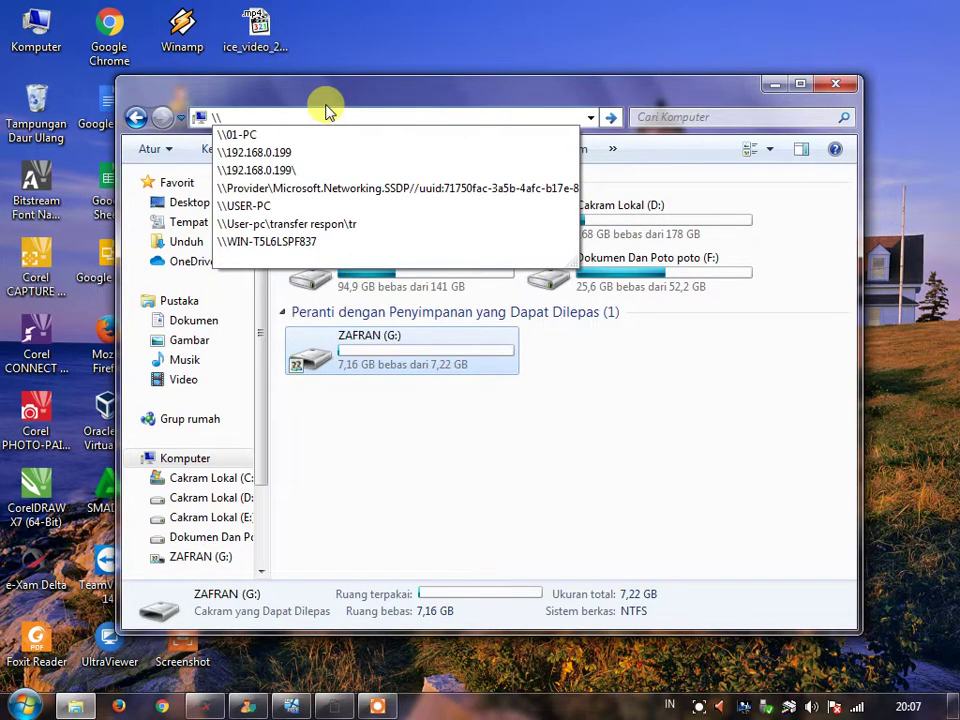
click(301, 158)
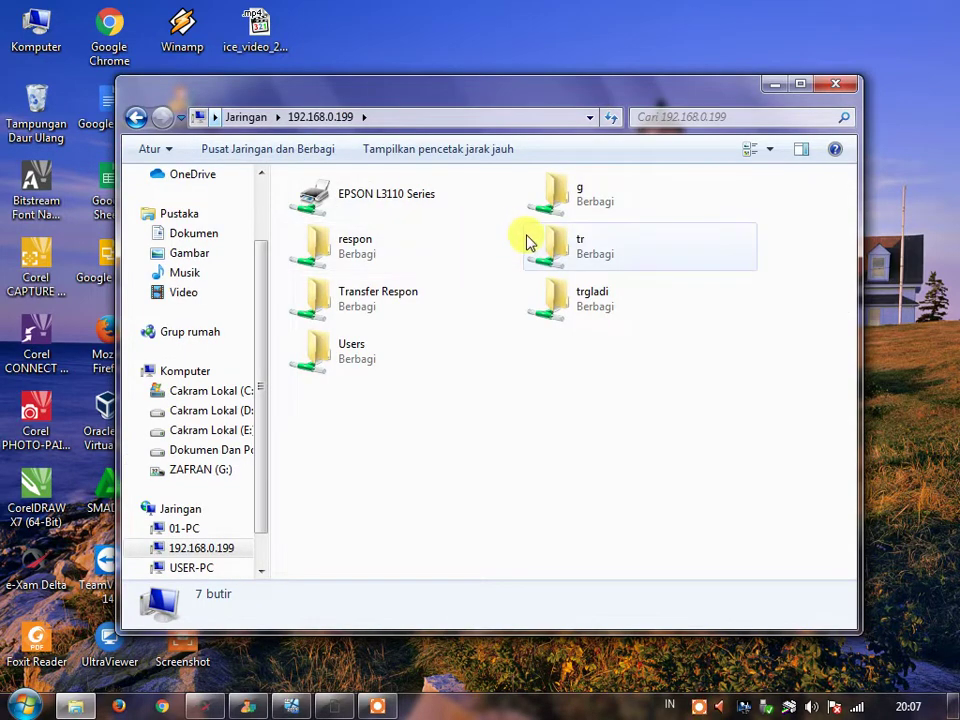
click(340, 311)
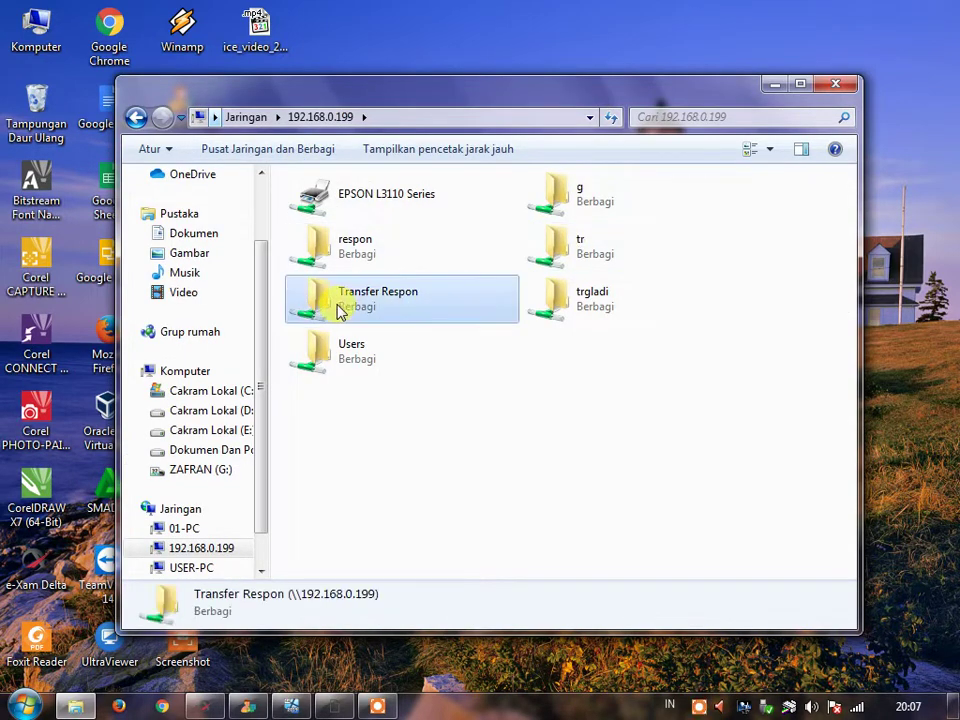
right_click(340, 309)
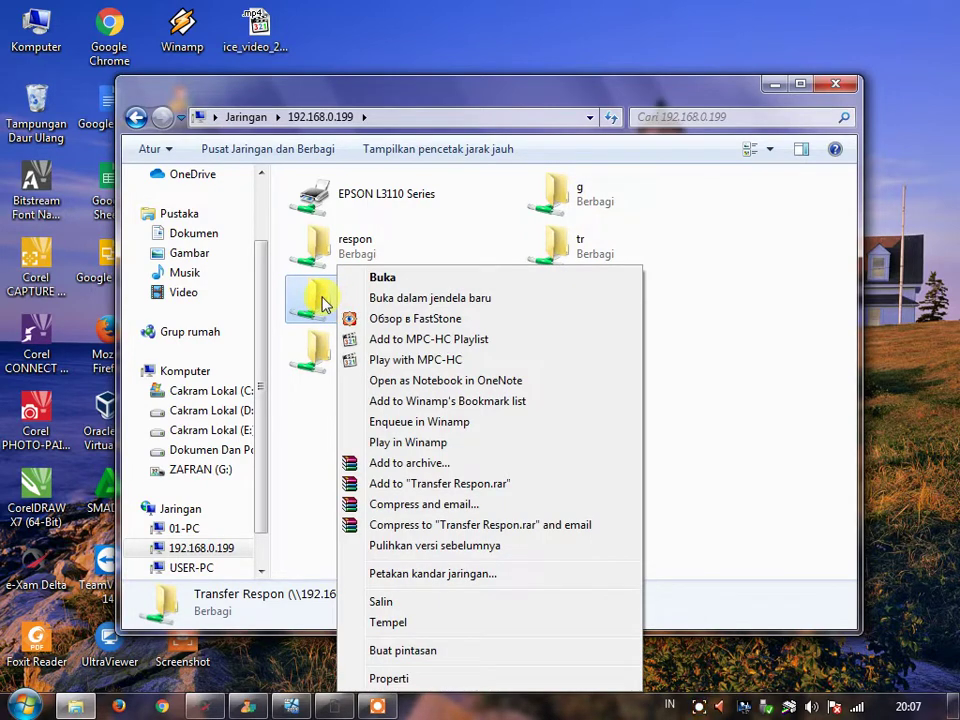
key(Return)
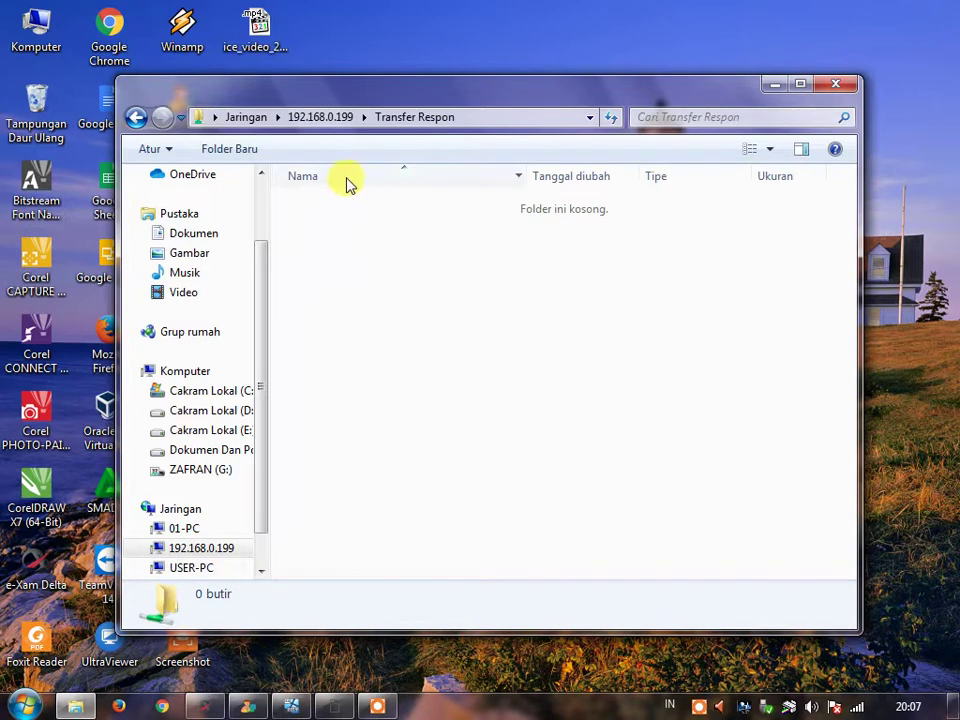
Copy the shared folder's network path \\192.168.0.199\Transfer Respon and close the explorer window.
click(465, 118)
key(ctrl+c)
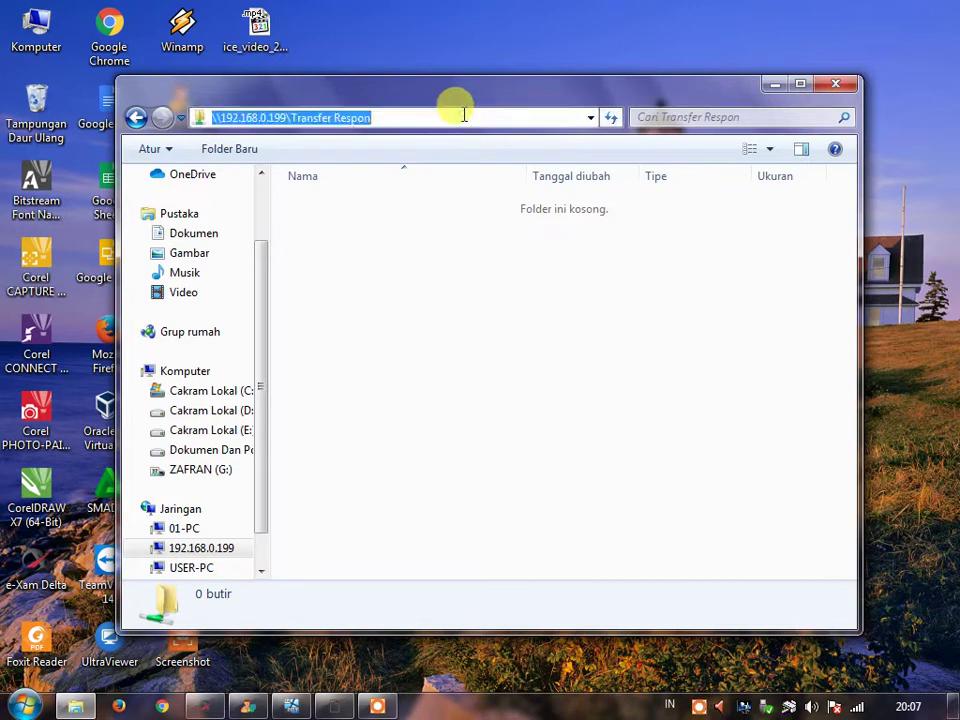
right_click(465, 118)
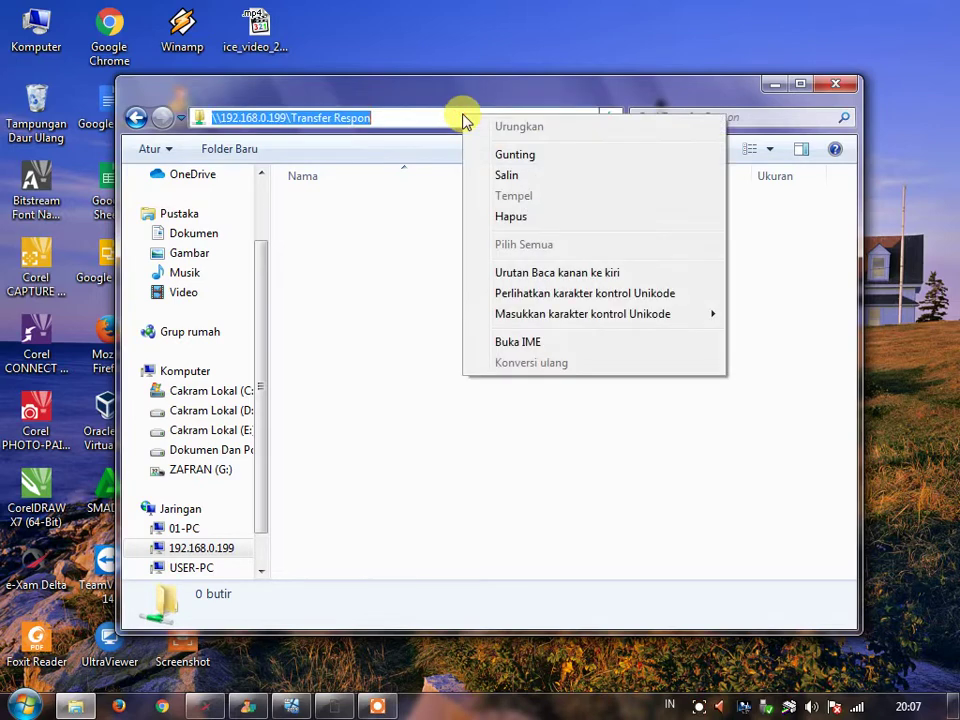
click(490, 176)
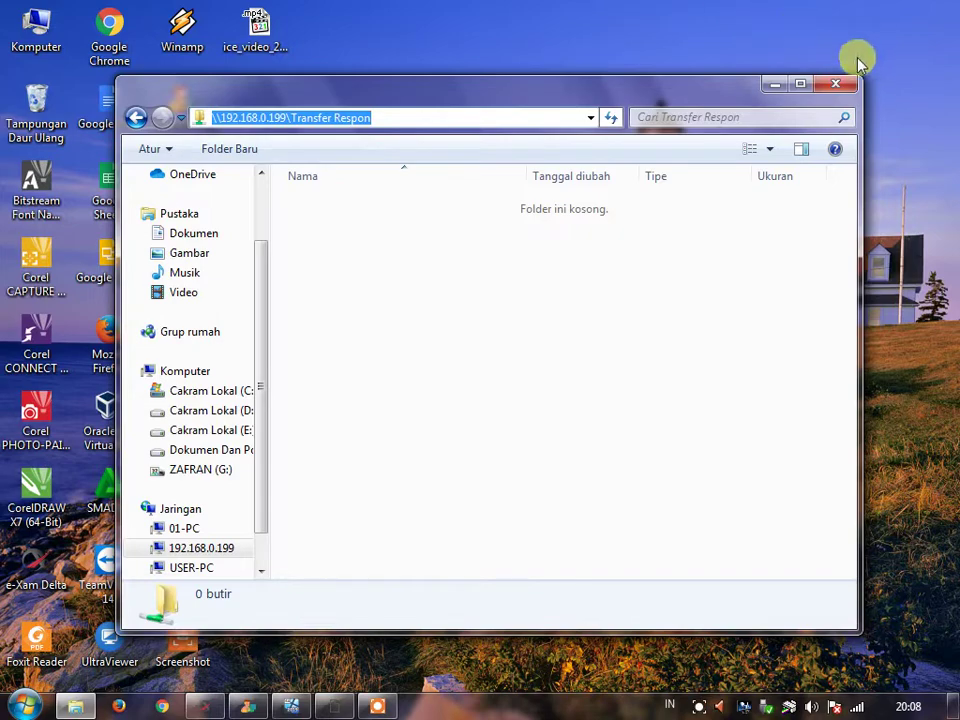
click(850, 86)
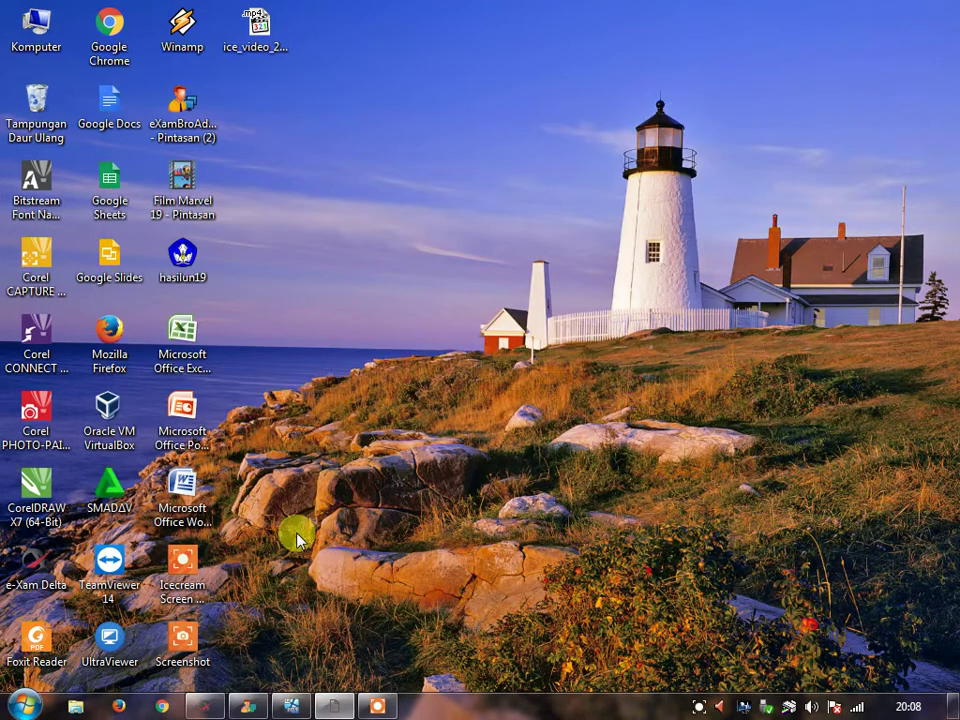
Switch to the CBT Sync window and log in with the proctor's password.
mouse_move(336, 704)
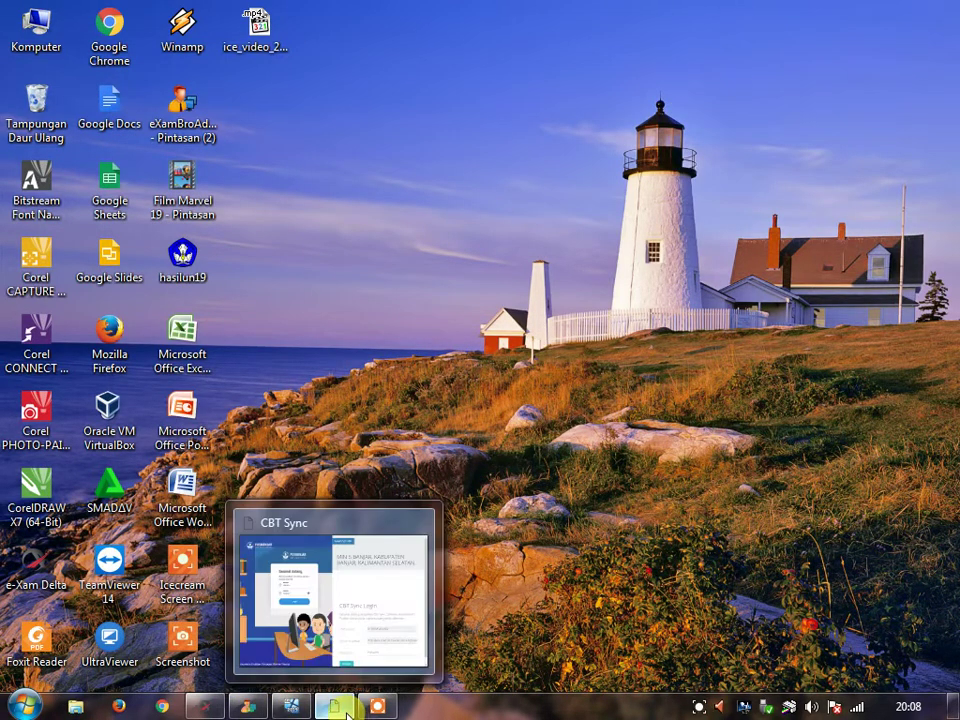
click(322, 630)
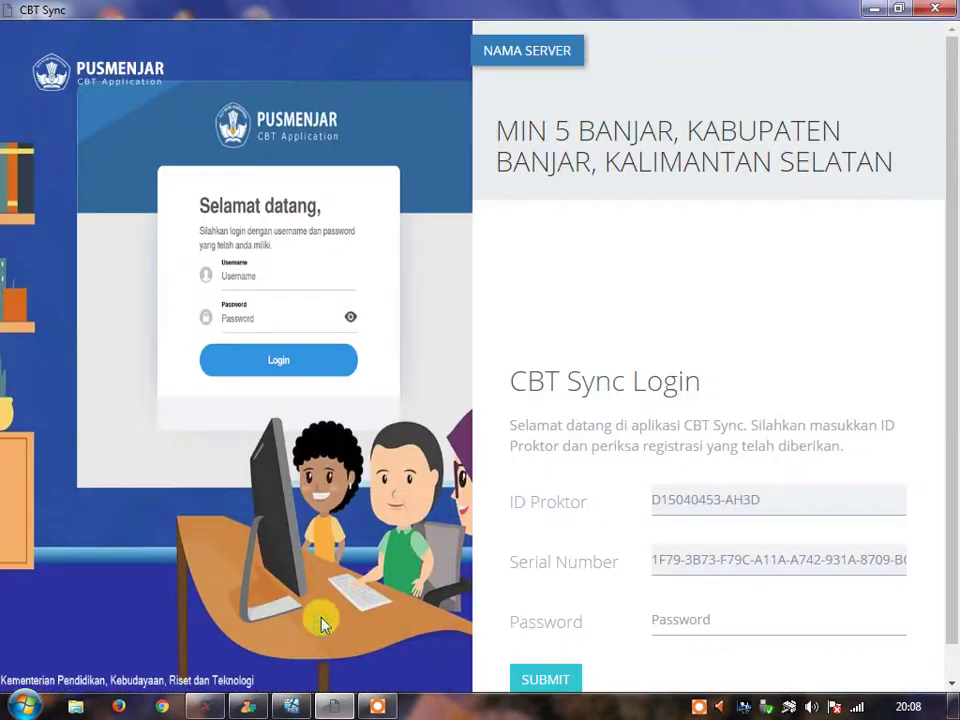
click(676, 619)
text(a)
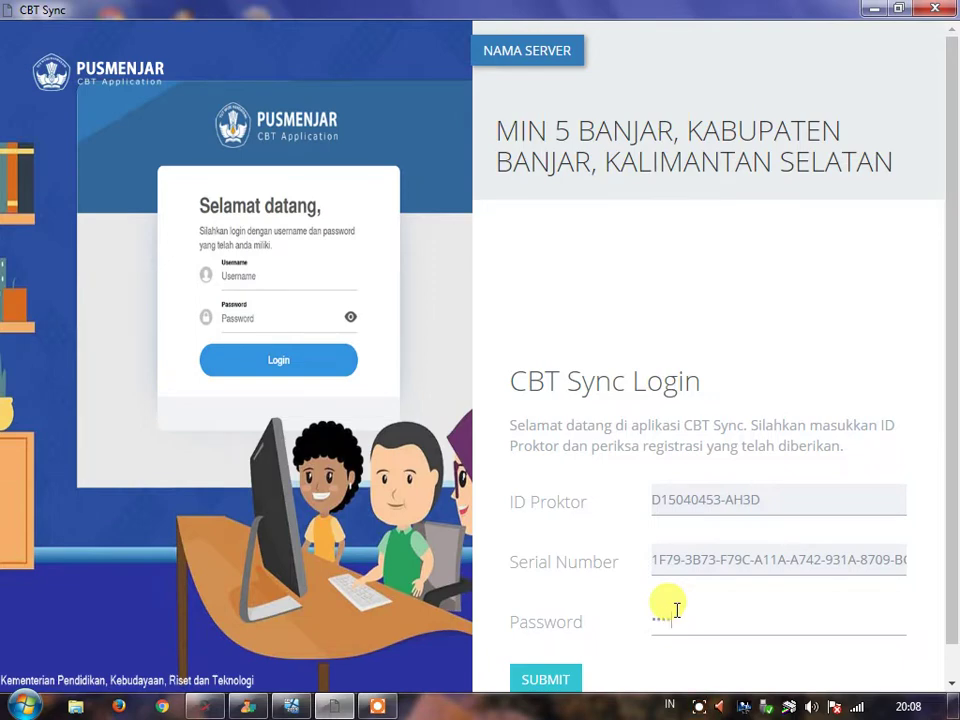
click(561, 680)
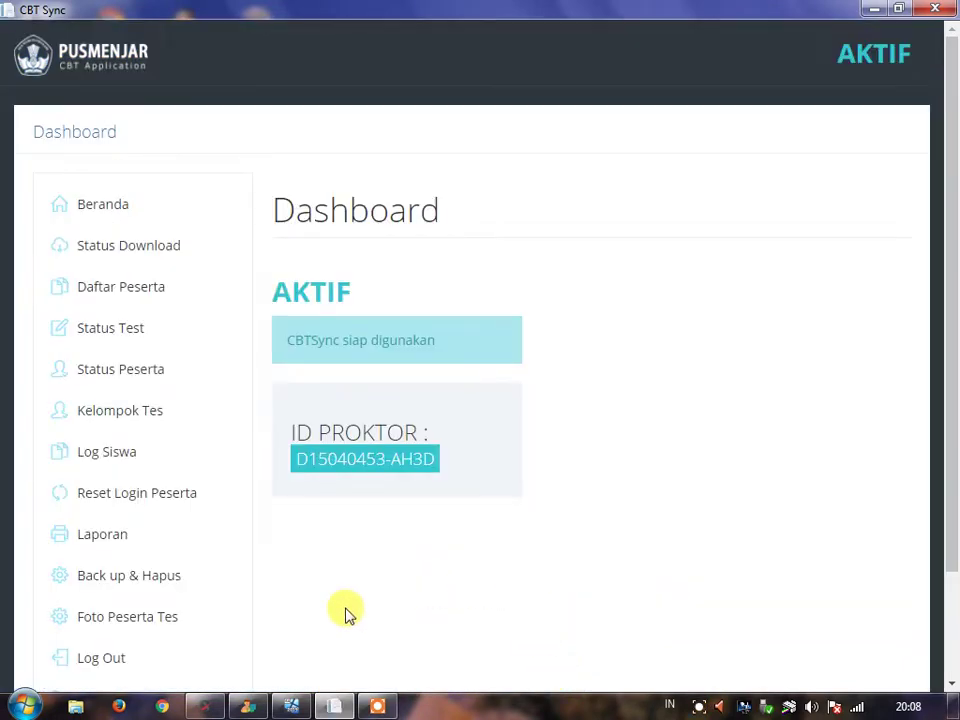
On the Transfer Response page, replace the Folder Dump value with 192.168.0.199\\ followed by the copied path \\192.168.0.199\Transfer Respon.
scroll(150, 652, down, 2)
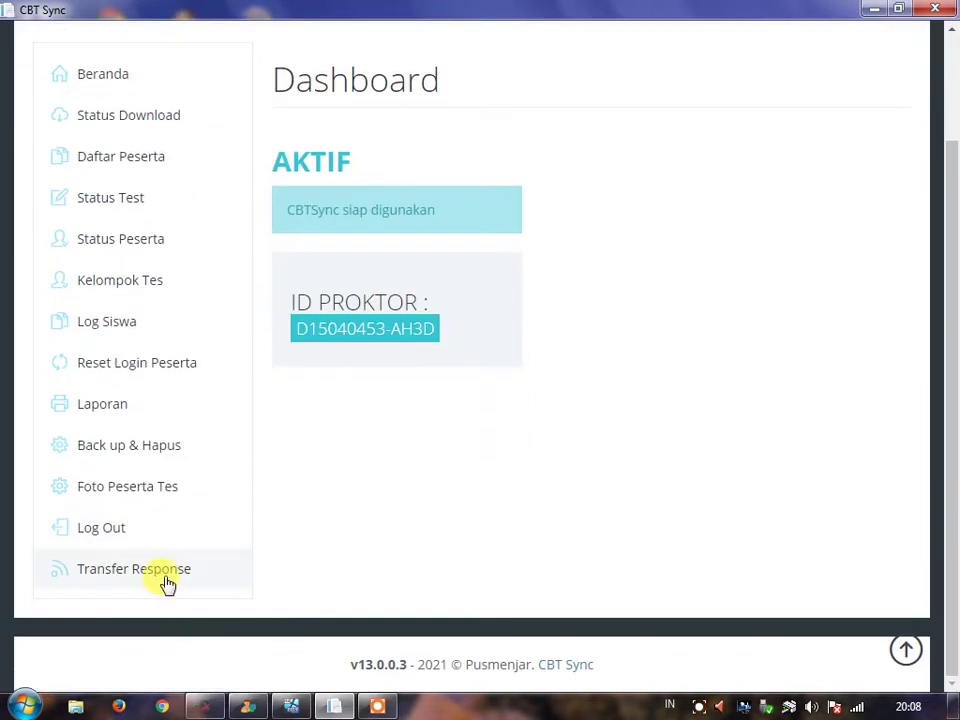
click(167, 583)
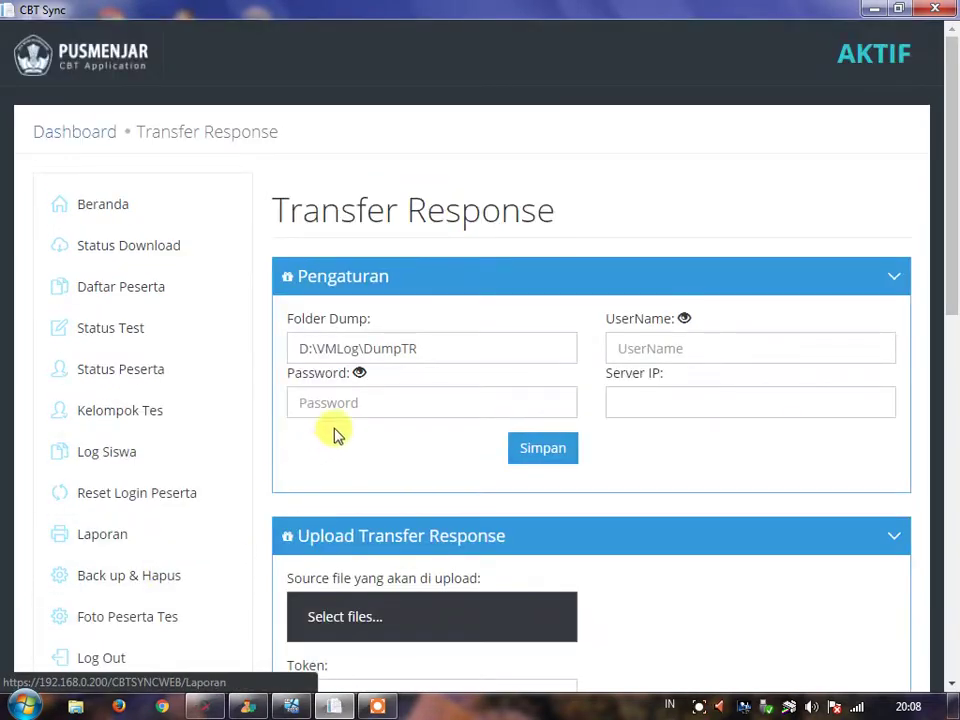
drag(459, 350, 295, 342)
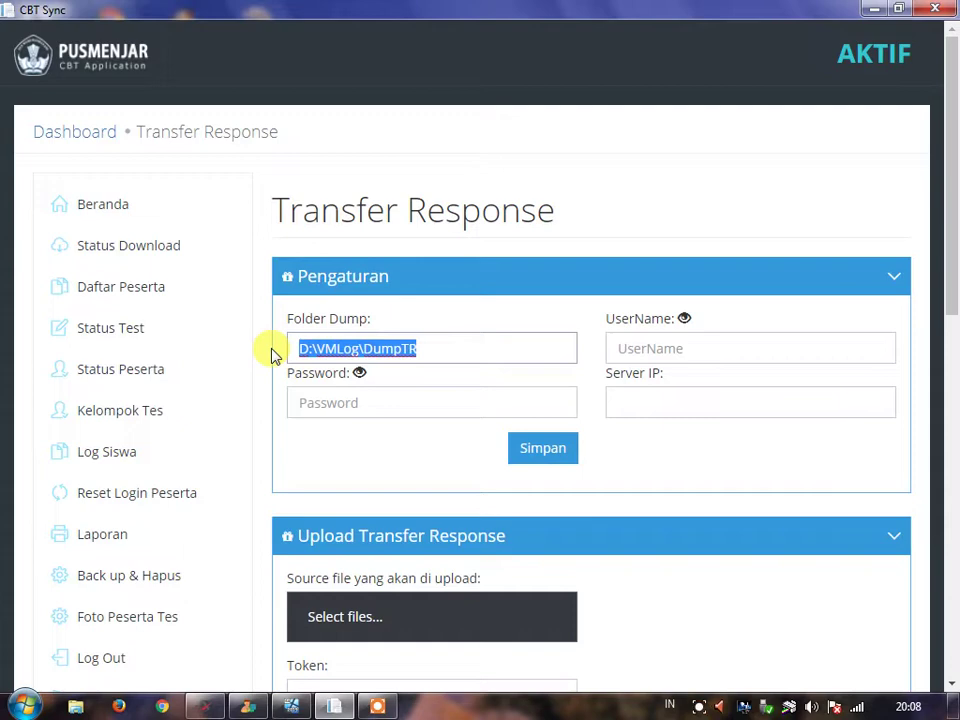
key(BackSpace)
text(19)
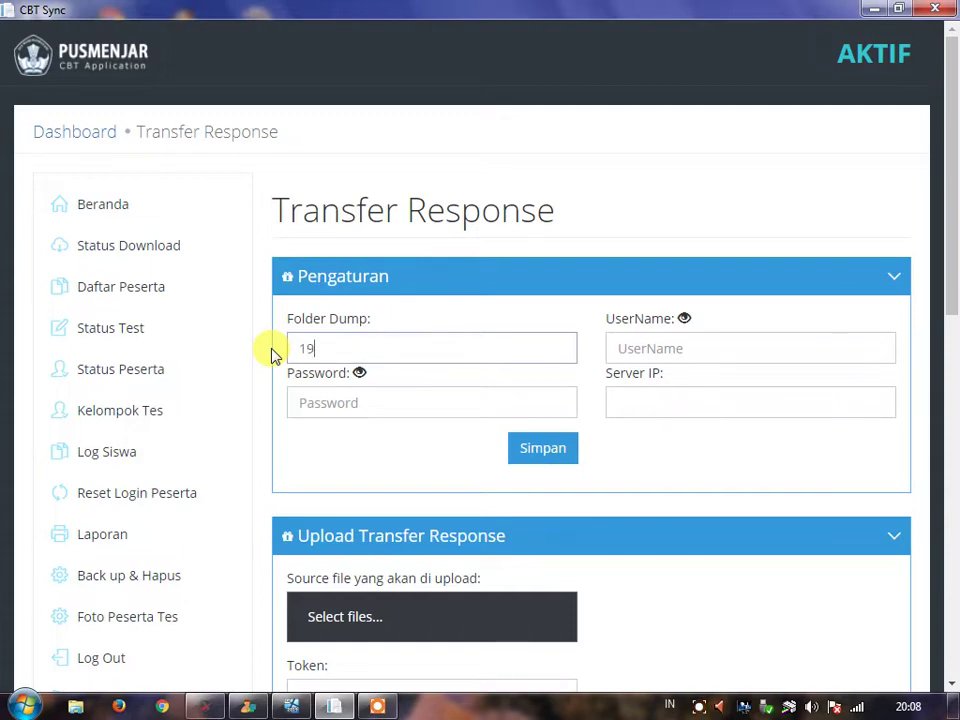
text(2.168.0.199)
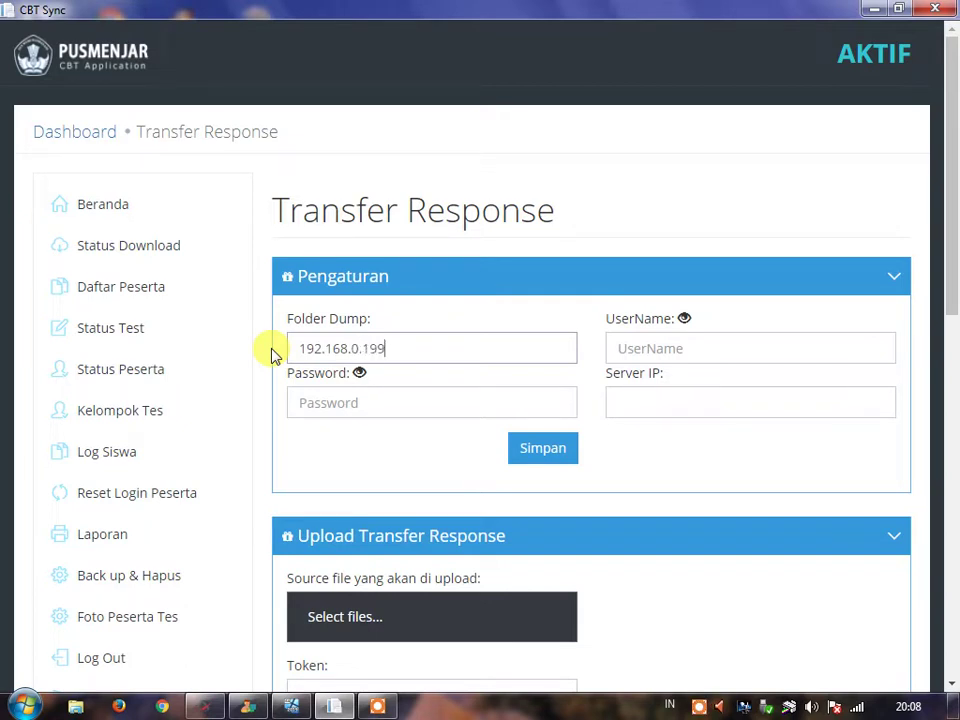
text(\\)
key(ctrl+v)
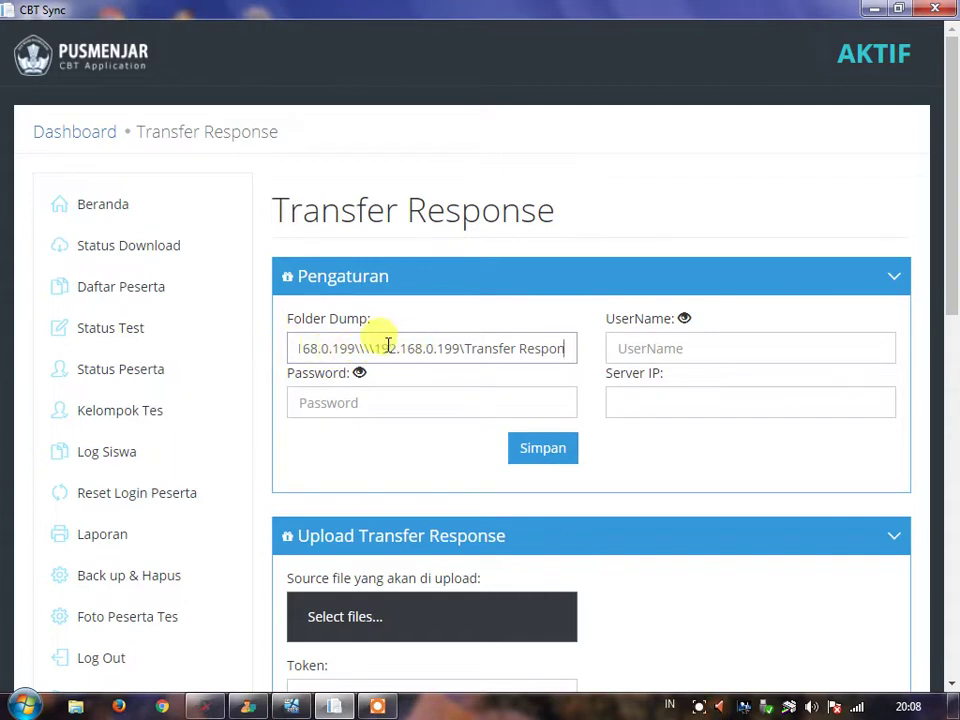
Remove two of the backslashes in the Folder Dump path so it reads 192.168.0.199\\192.168.0.199\Transfer Respon.
drag(365, 349, 268, 352)
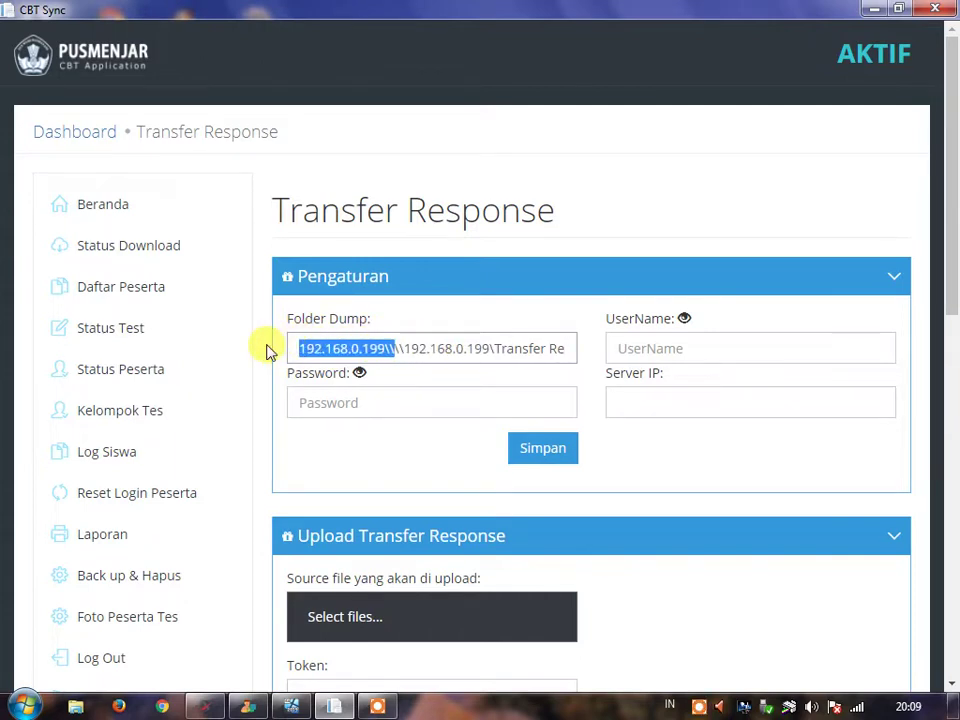
click(392, 349)
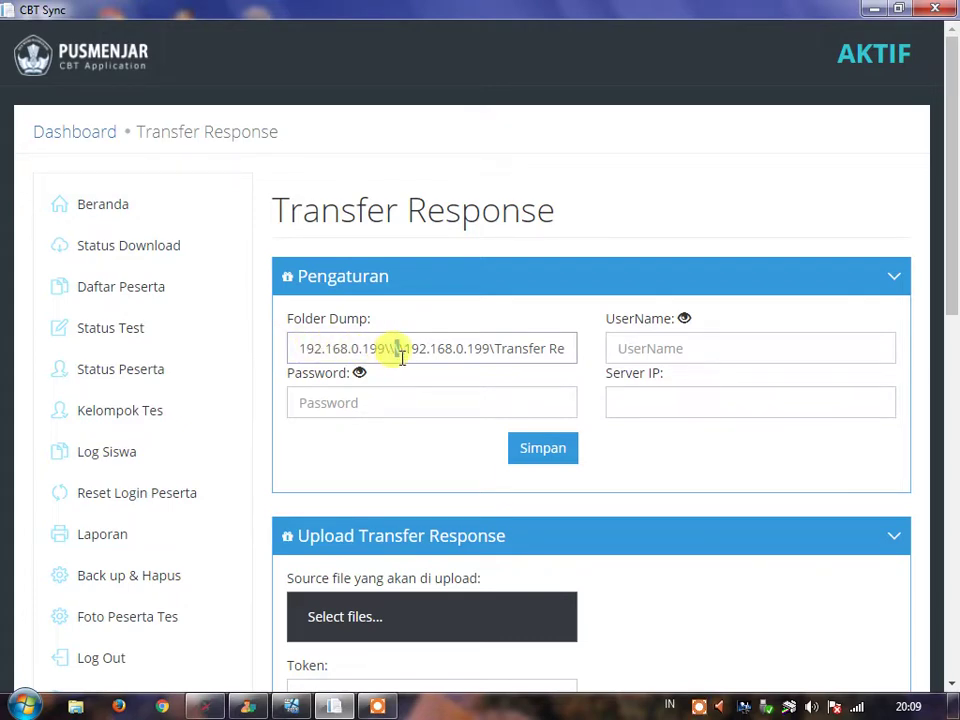
text(\)
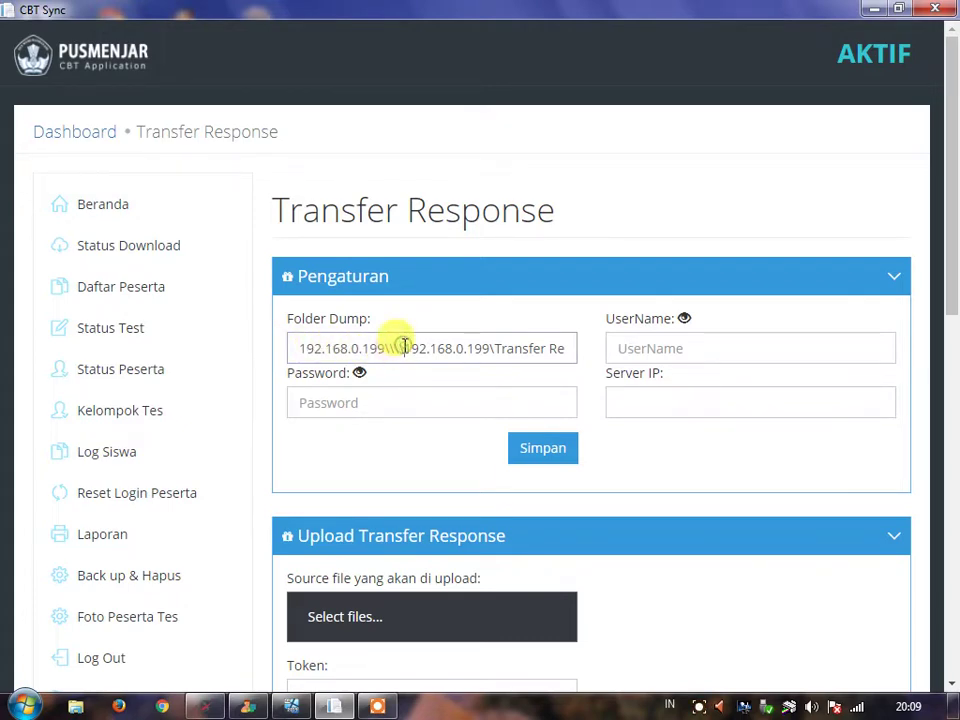
key(BackSpace)
key(BackSpace)
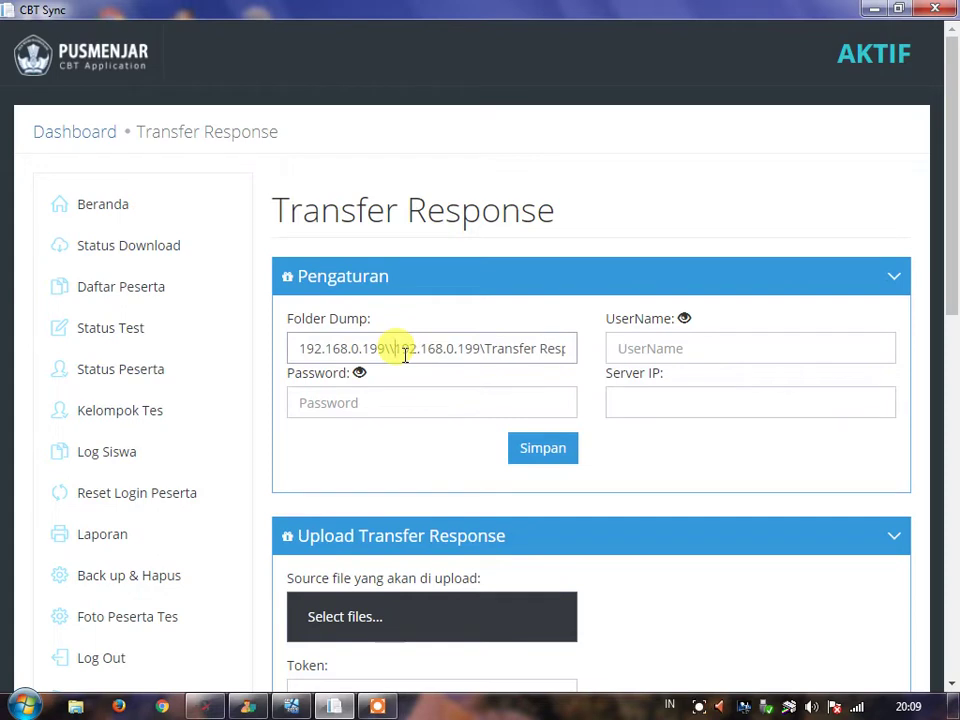
Enter the account password and username, set the Server IP to 192.168.0.199, and try to save the transfer settings.
click(358, 406)
text(•)
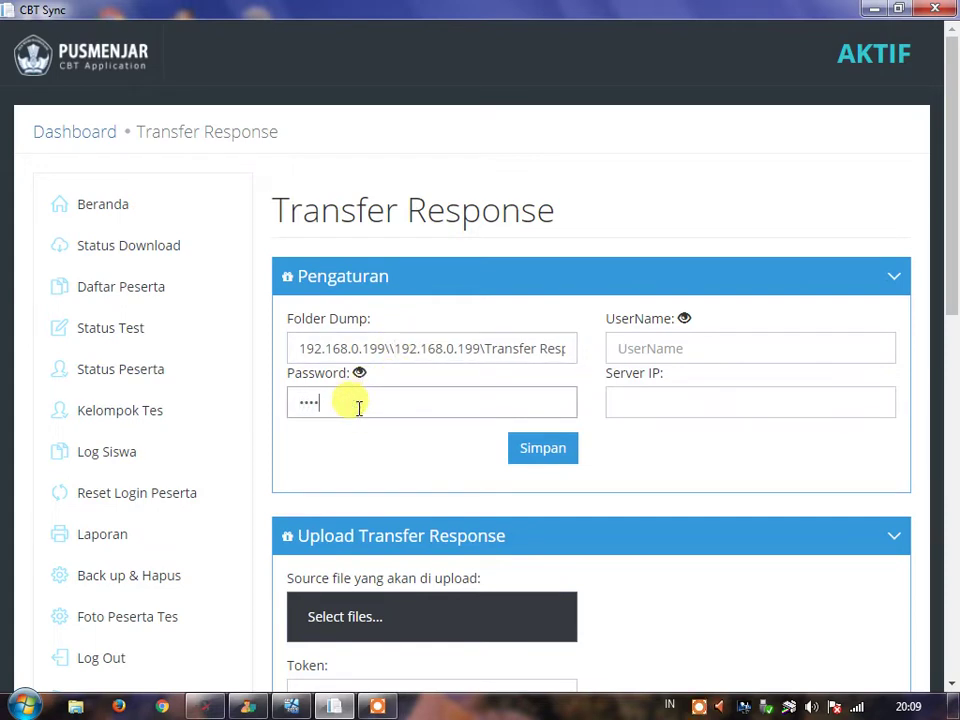
click(668, 349)
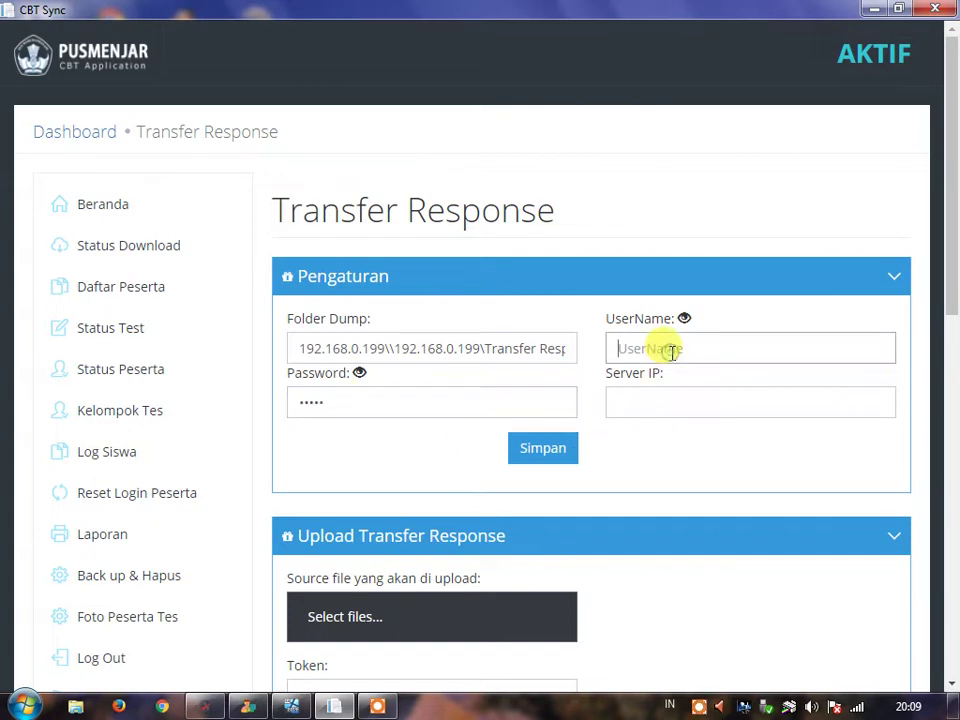
text(•)
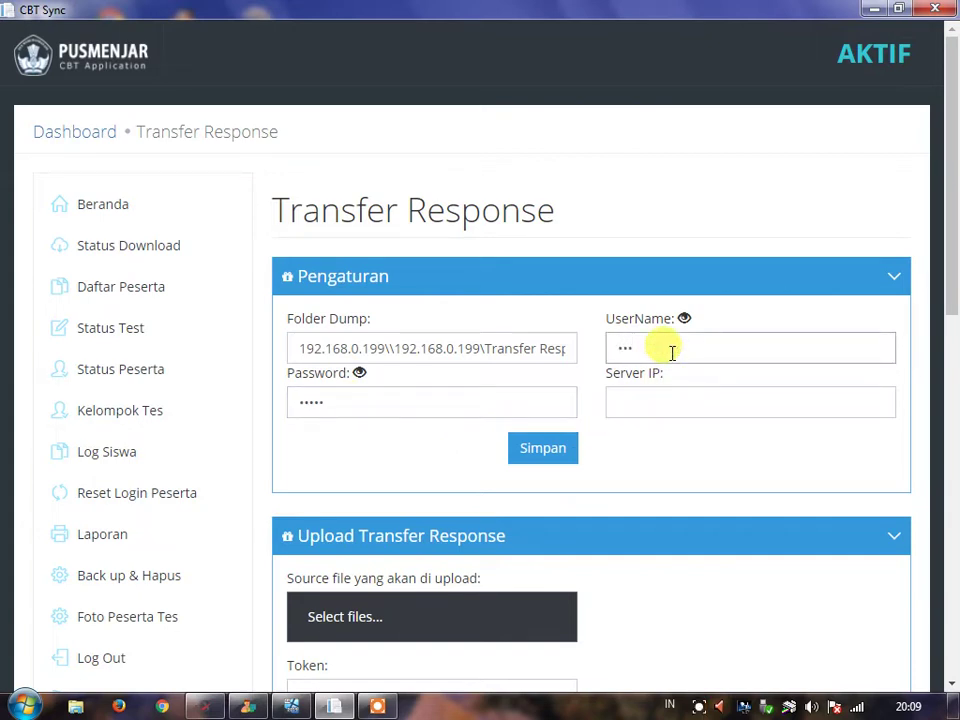
key(BackSpace)
text(•)
click(650, 402)
text(192)
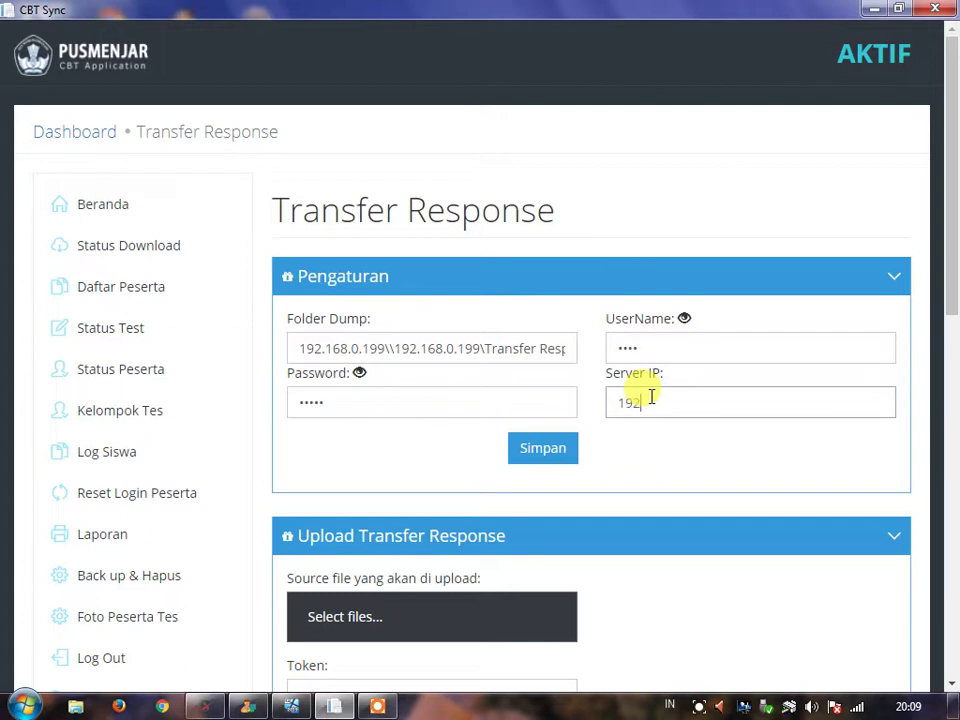
text(.168.0.199)
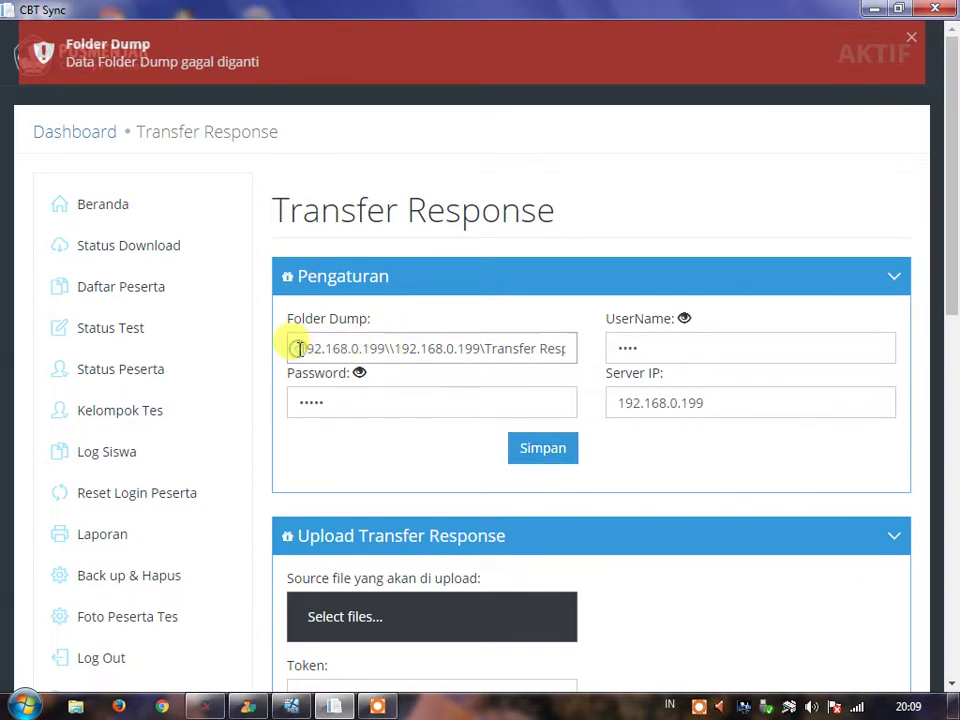
Correct the Folder Dump path to \\192.168.0.199\Transfer Respon, save the settings, and dismiss the error notification.
drag(299, 347, 390, 352)
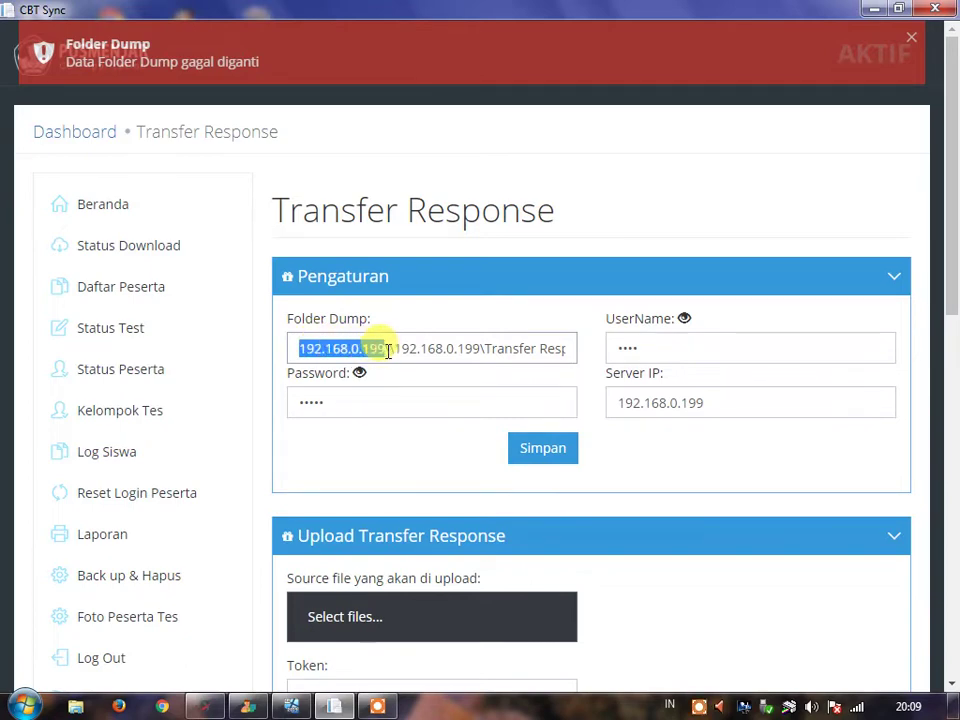
text(\)
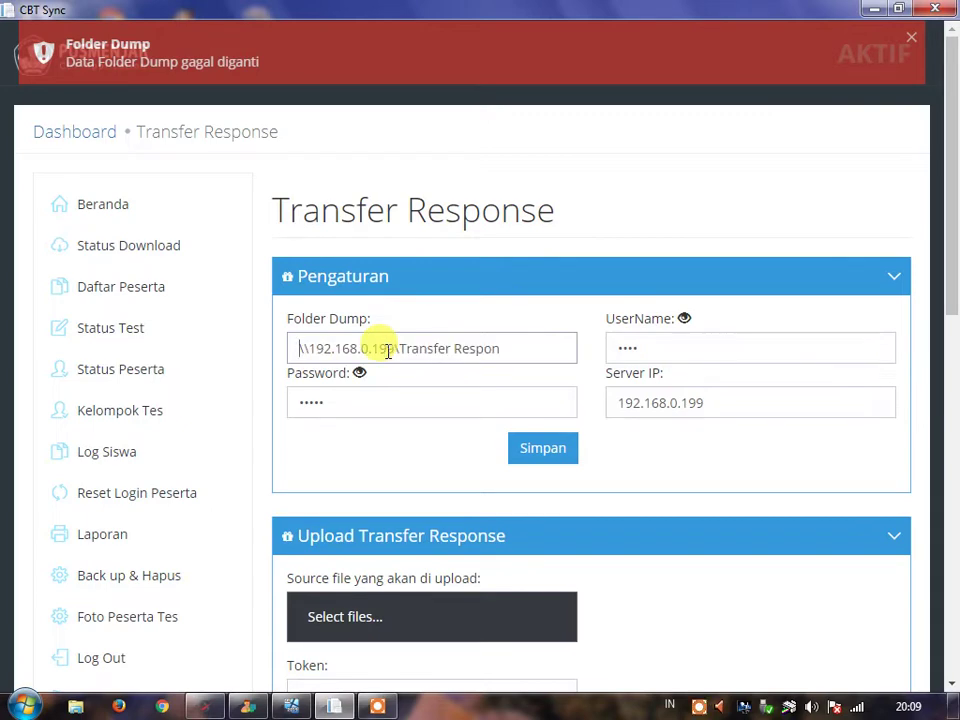
click(516, 448)
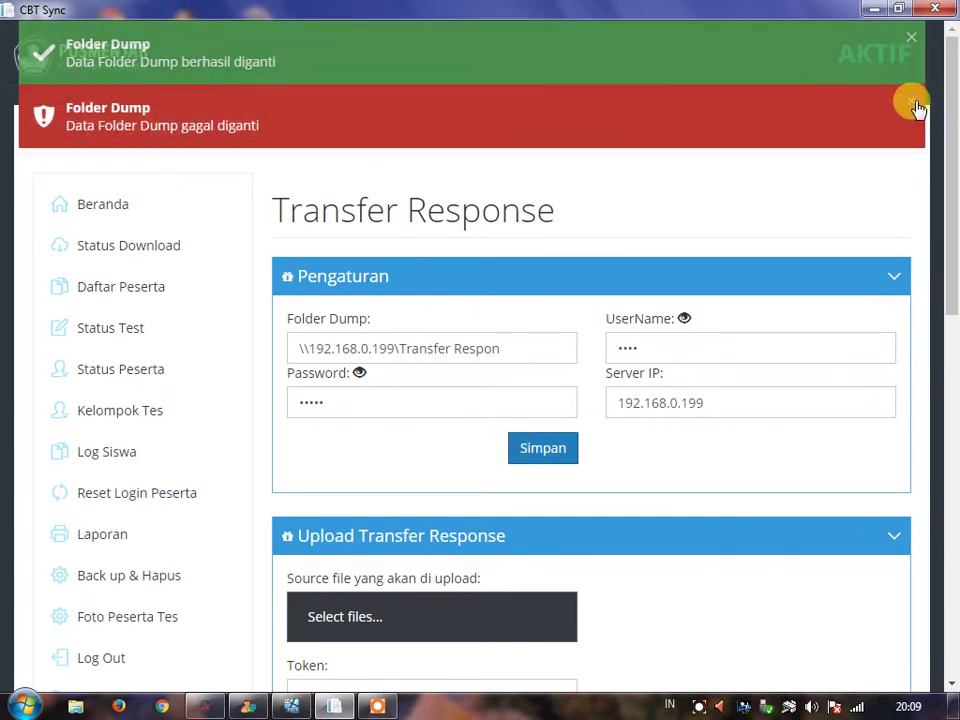
click(914, 104)
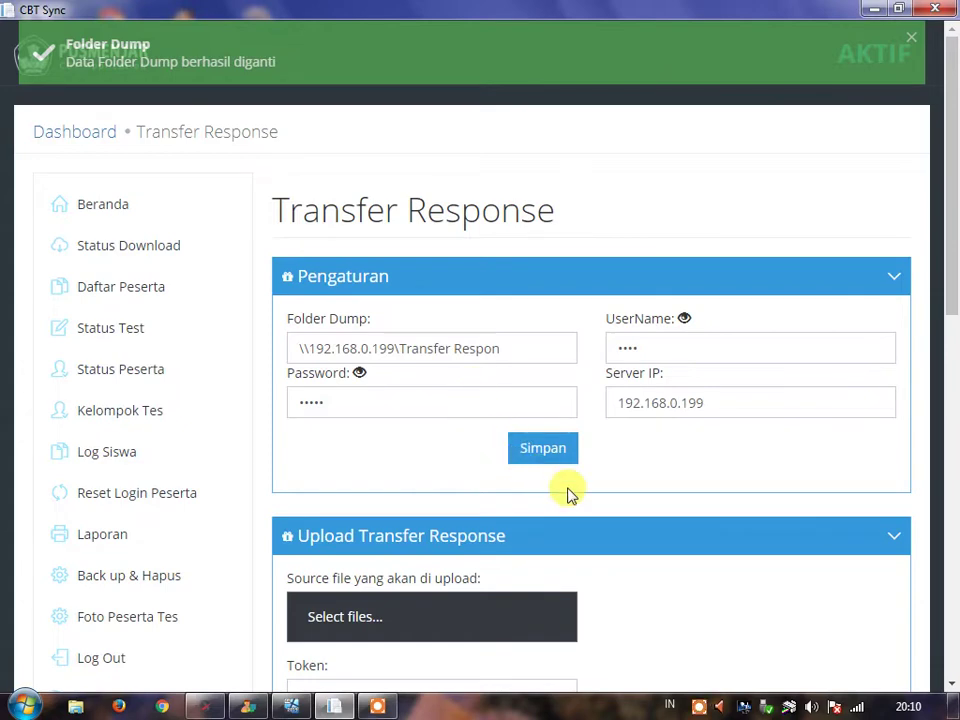
Save the transfer settings again, dismiss the notifications, and look over the Upload Transfer Response section.
scroll(568, 492, down, 2)
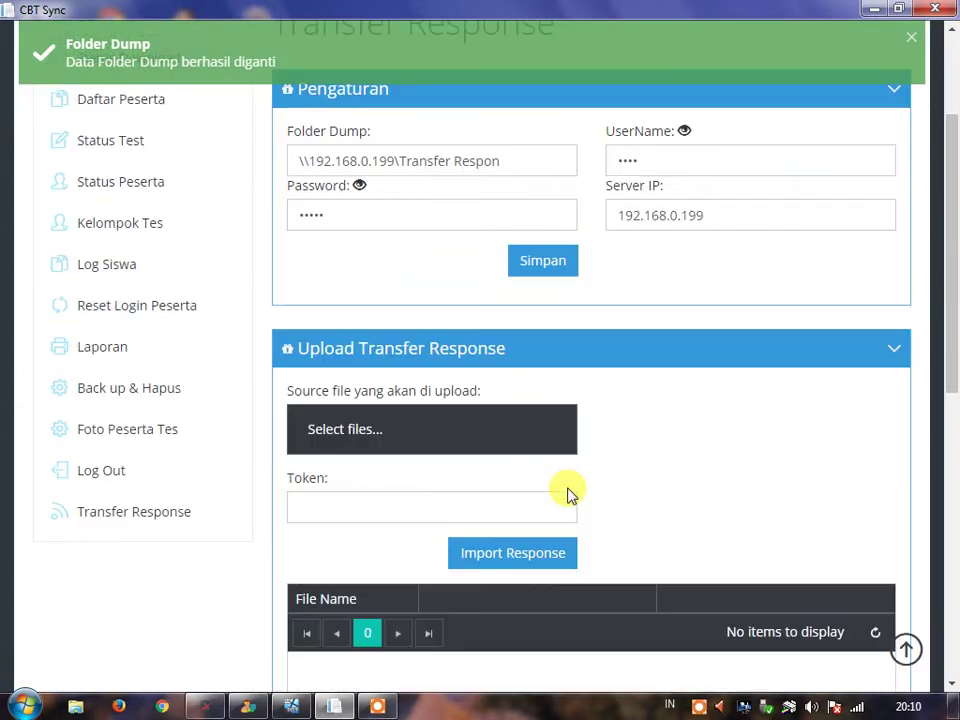
click(545, 267)
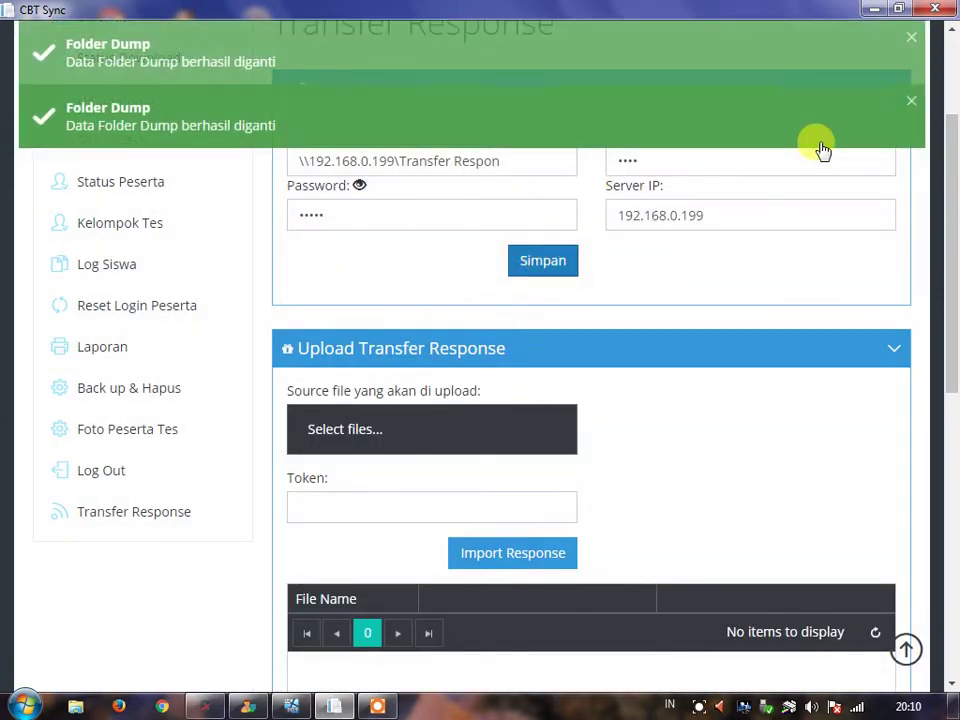
click(907, 107)
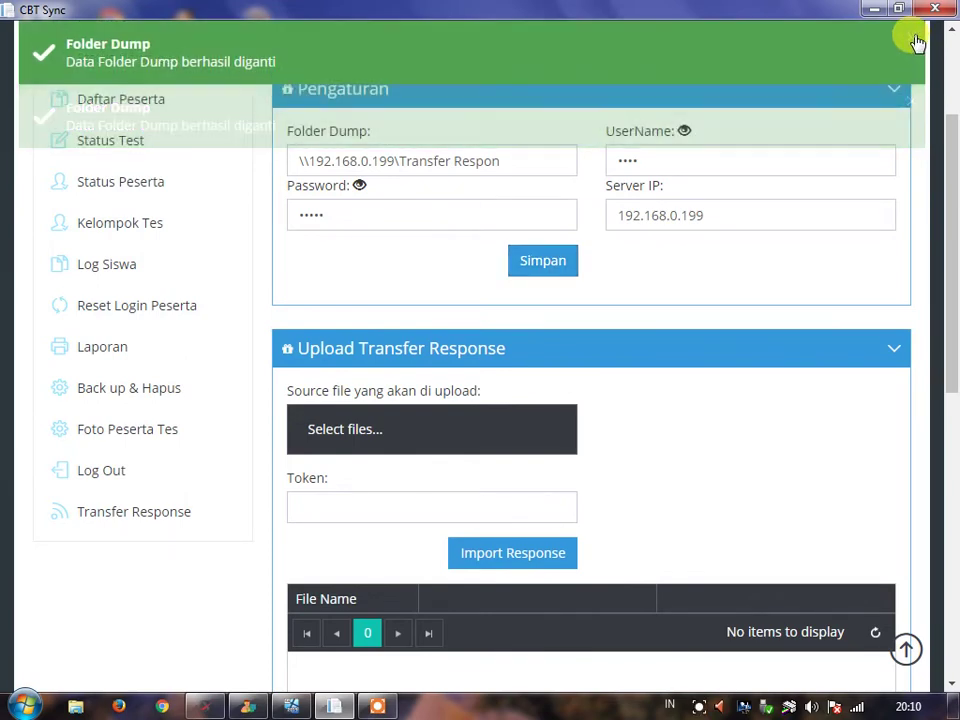
click(915, 36)
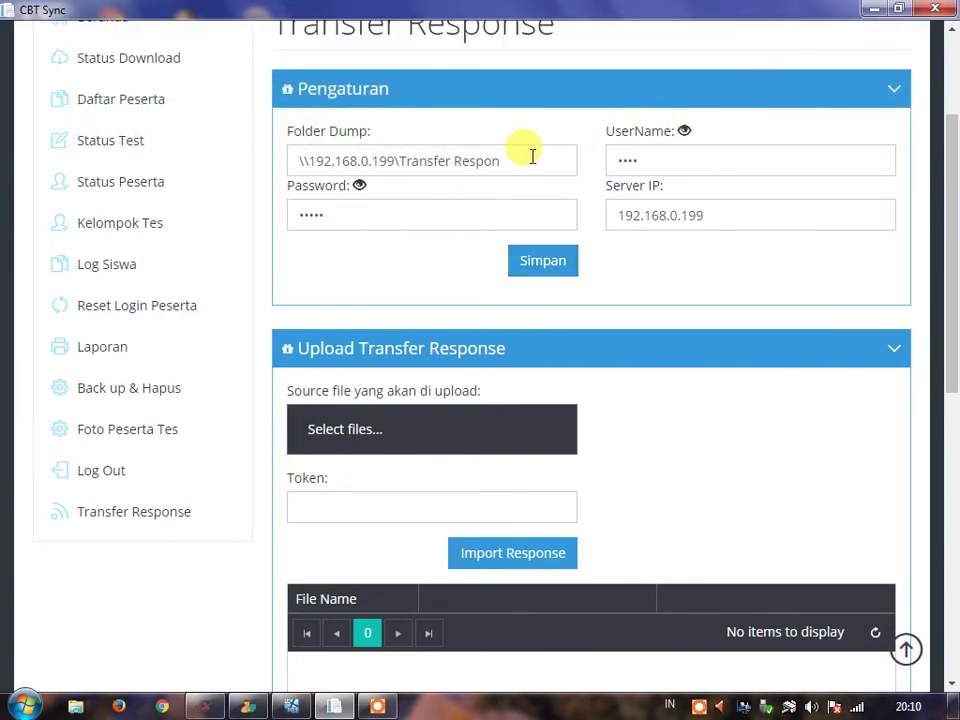
scroll(463, 230, down, 2)
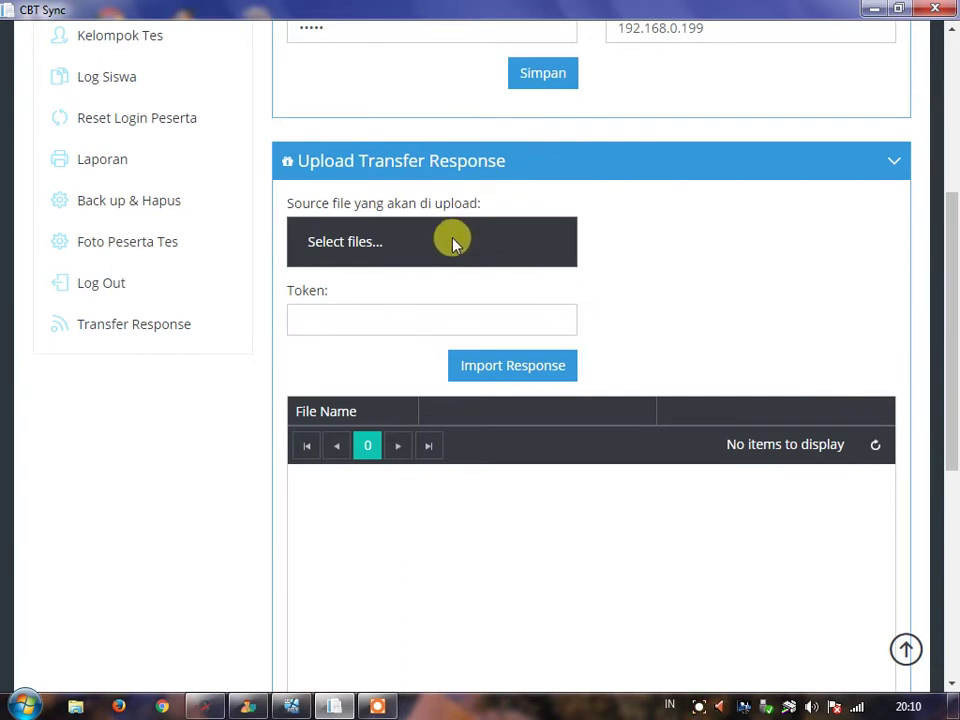
scroll(422, 262, up, 3)
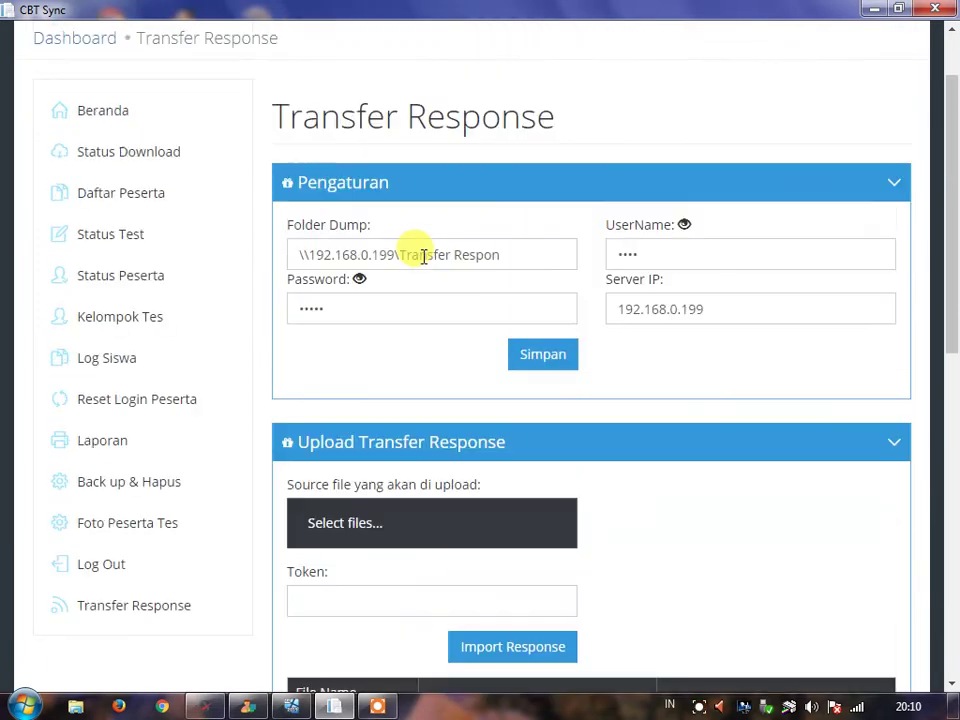
Check the Daftar Tes and Kelompok choices on the Status Tes page and view the Kelompok Tes page.
click(162, 250)
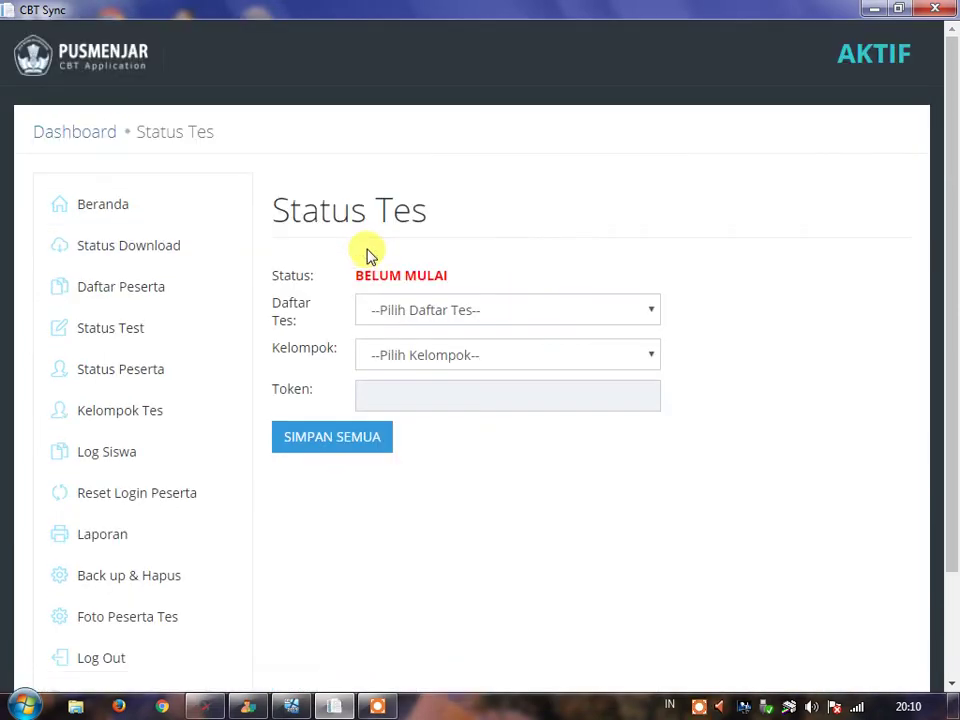
click(537, 316)
click(578, 313)
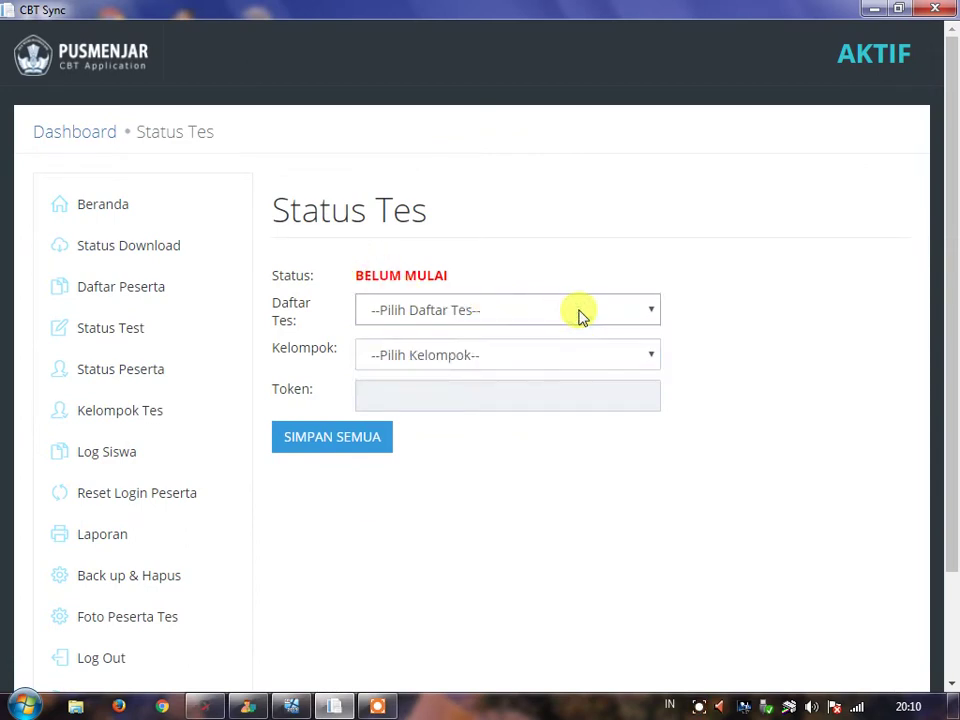
click(641, 353)
click(640, 352)
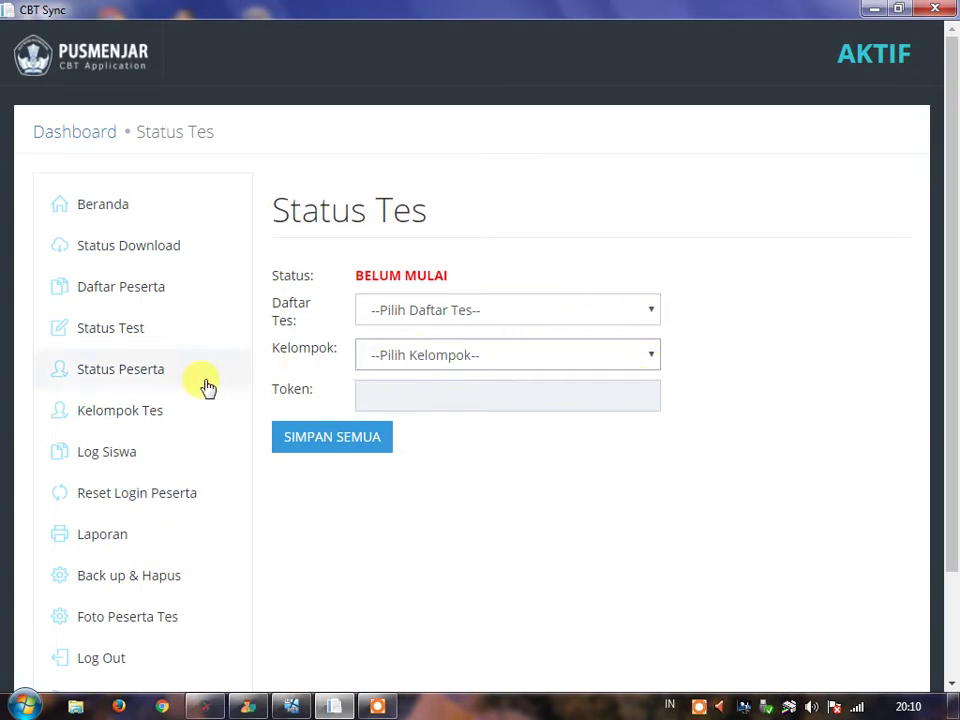
click(167, 408)
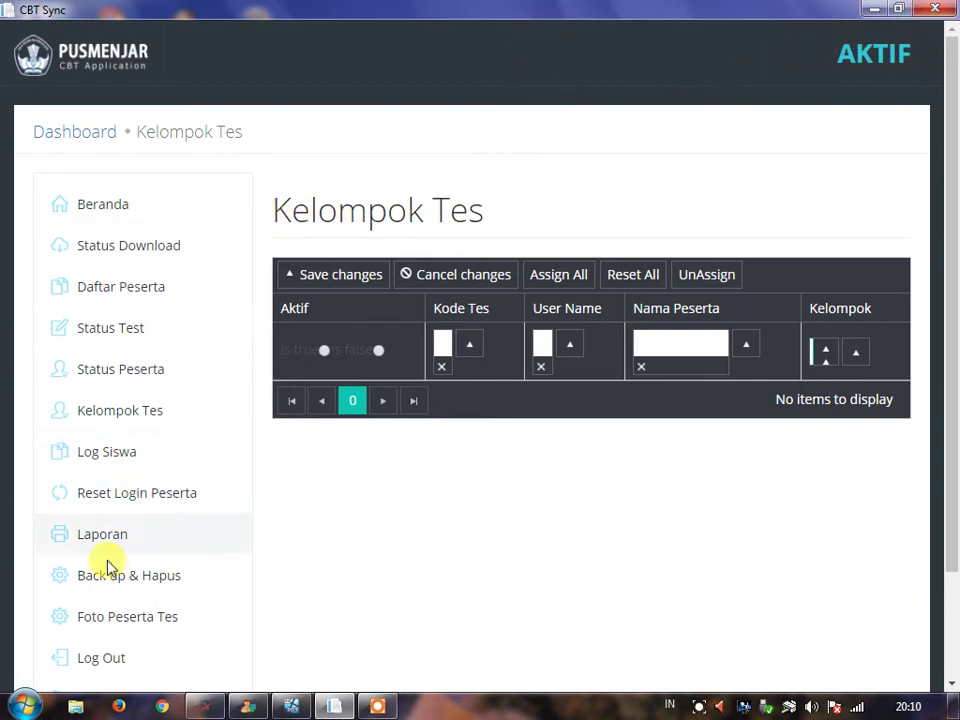
Log out of CBT Sync and close its window.
click(104, 660)
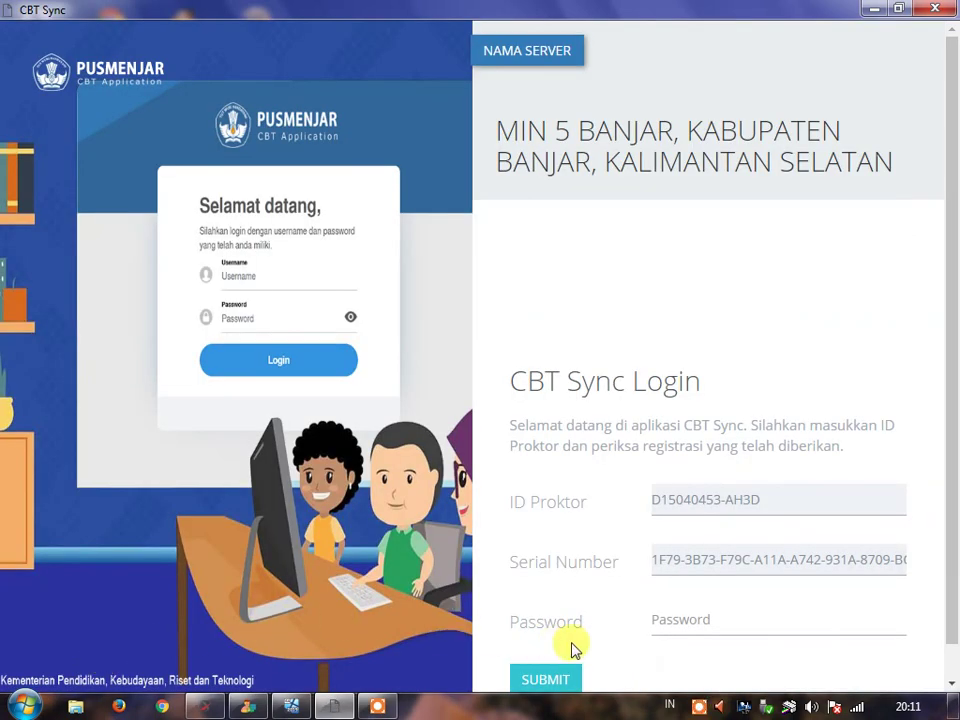
click(938, 12)
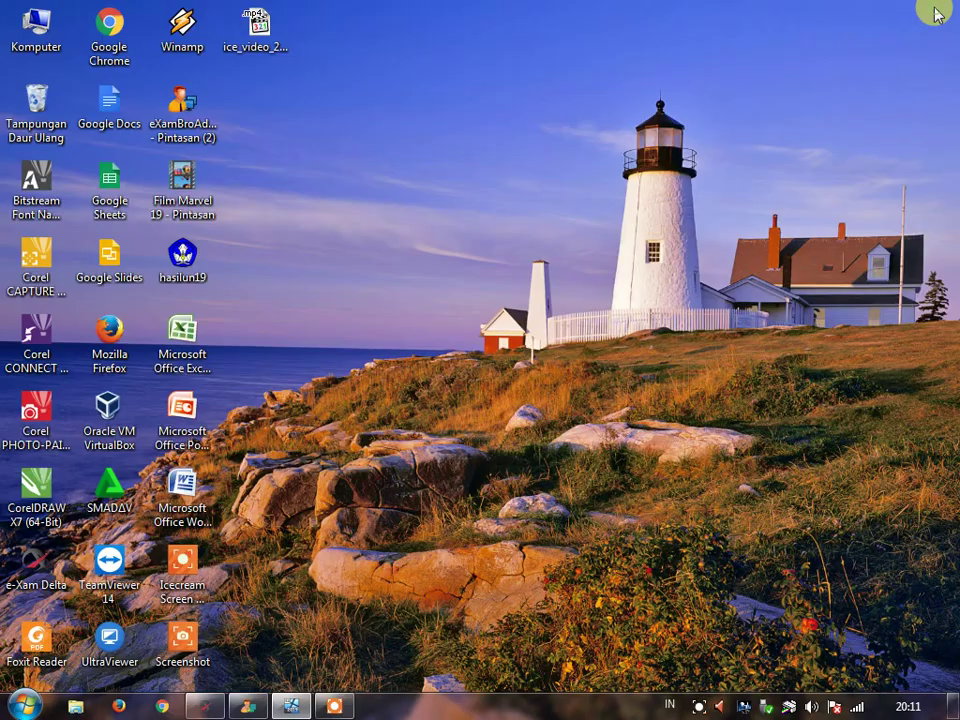
click(334, 706)
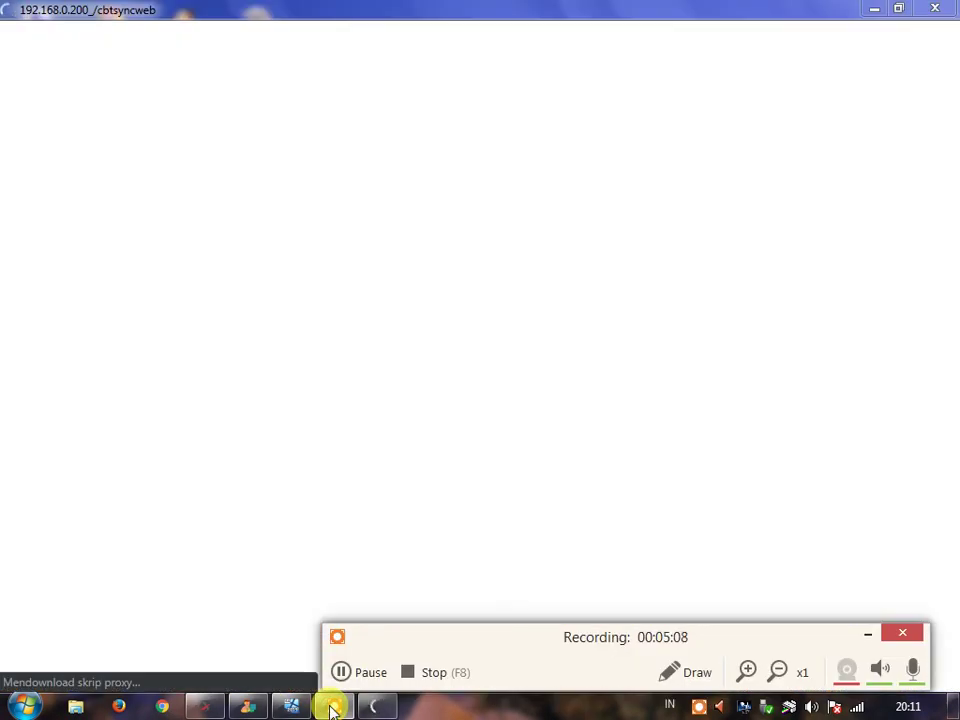